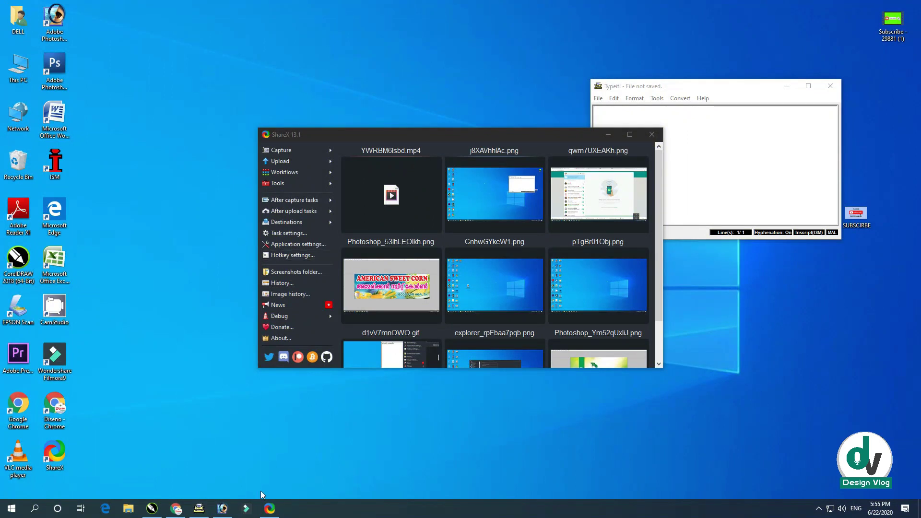
Switch to Adobe Photoshop and create a white 10 × 10 inch RGB document at 300 pixels/inch.
left_click(230, 512)
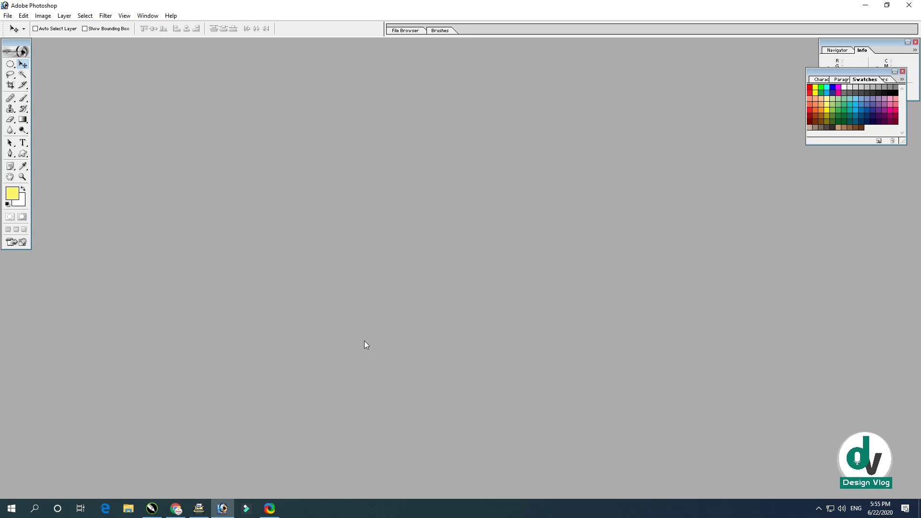
key("ctrl+n")
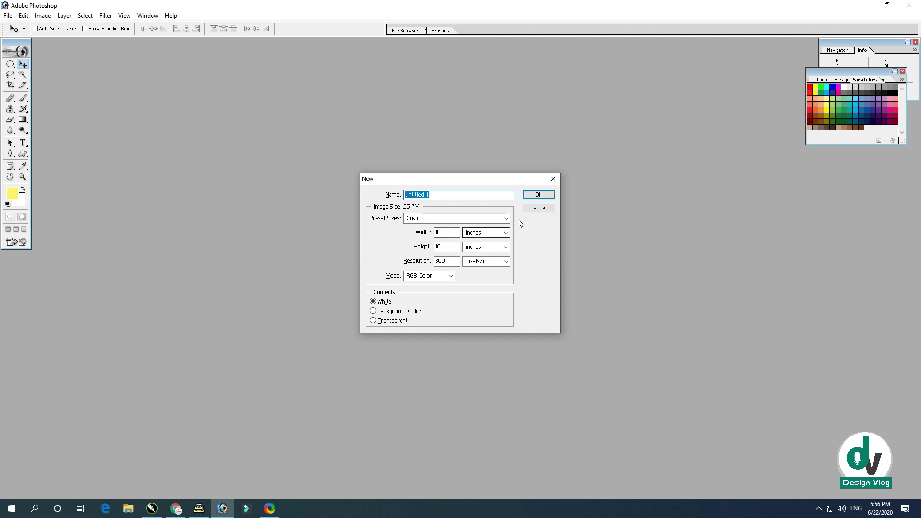
double_click(452, 234)
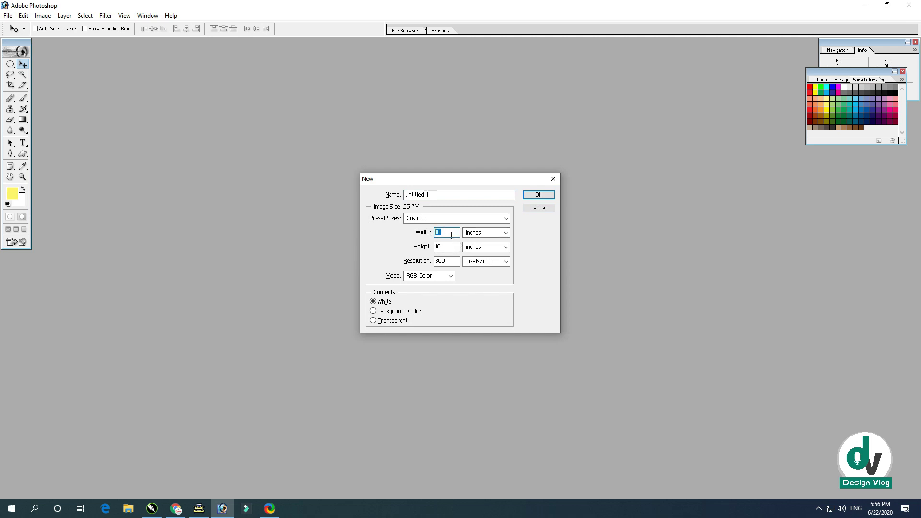
key("Tab")
key("Tab")
key("Tab")
key("Tab")
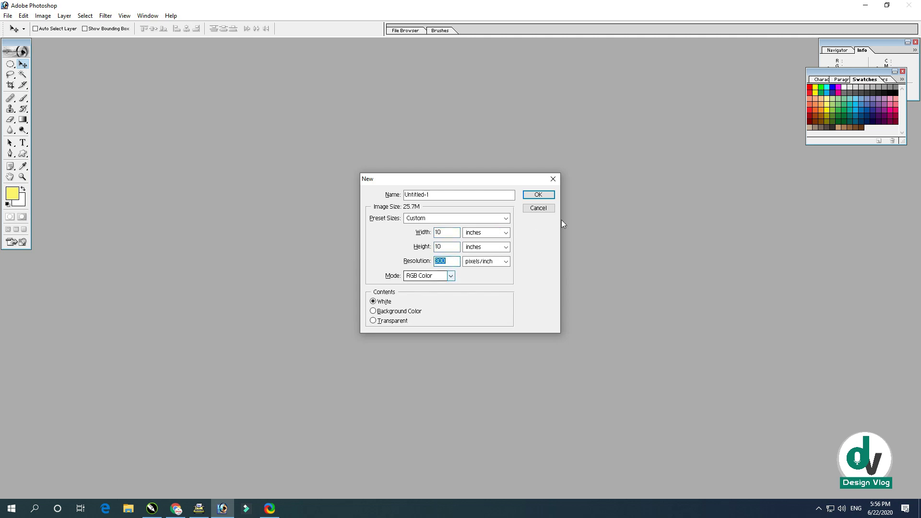
left_click(541, 195)
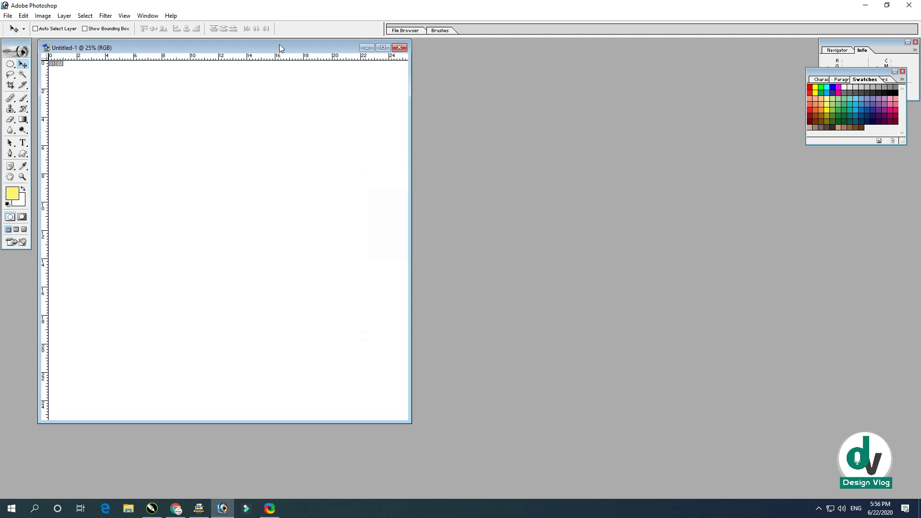
Show the canvas in full-screen view and fill the Background layer with yellow FFF568.
left_click_drag(289, 48, 421, 92)
key("f")
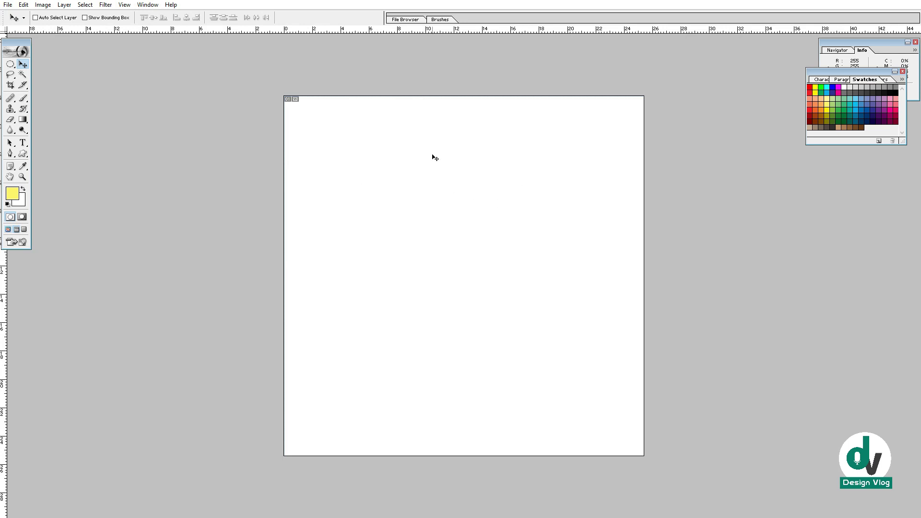
key("x")
left_click(20, 201)
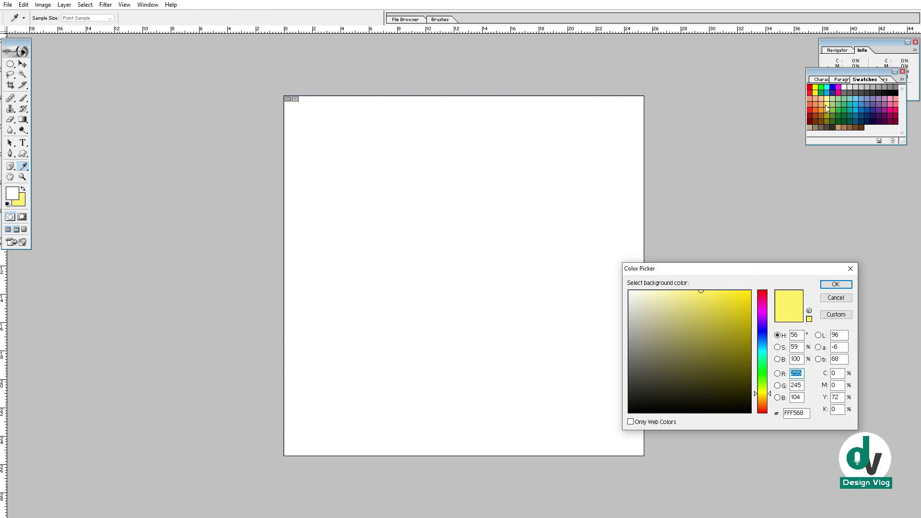
key("Return")
key("v")
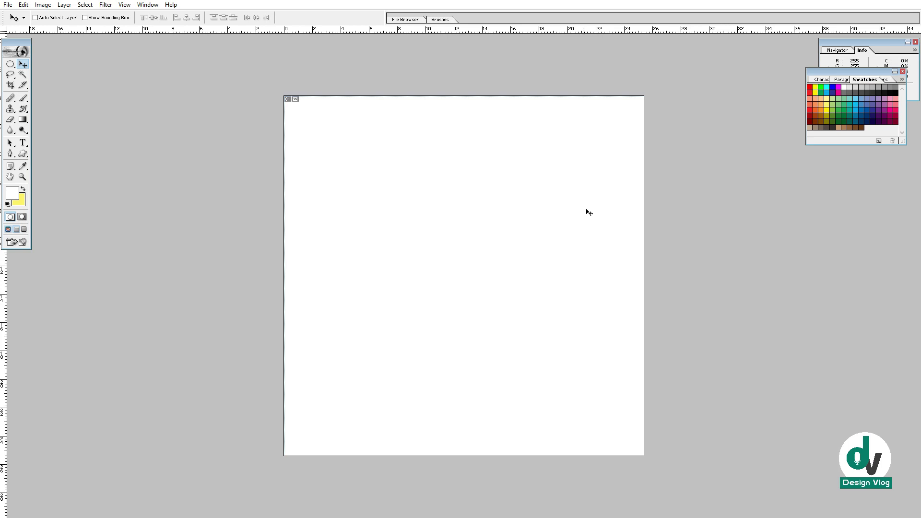
key("F7")
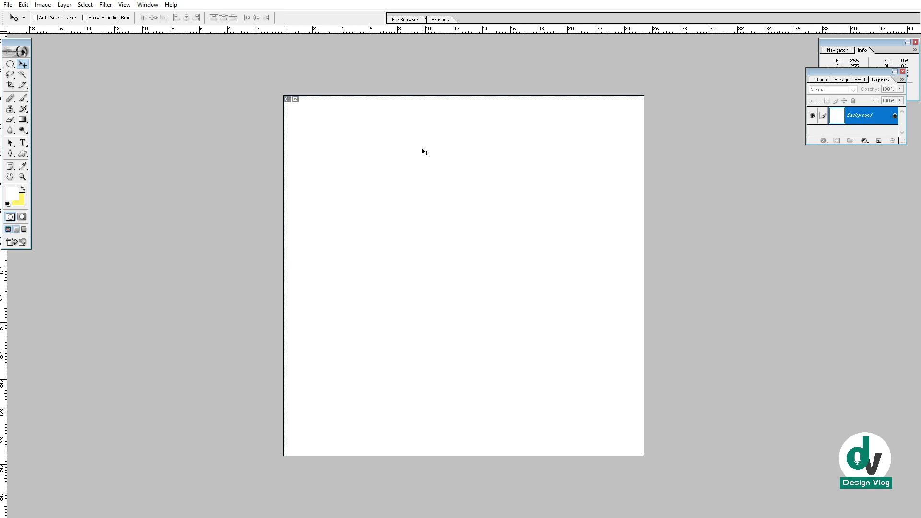
key("ctrl+BackSpace")
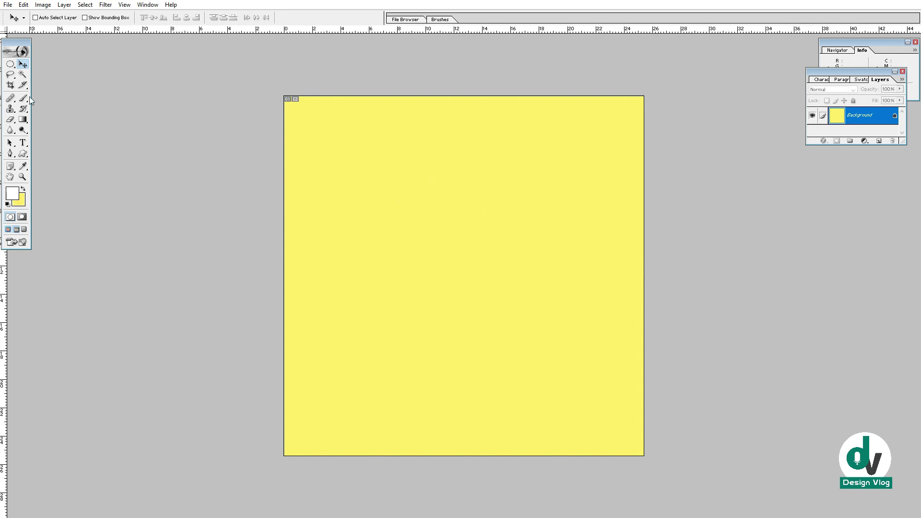
Activate the Elliptical Marquee tool for making round selections.
left_click(11, 65)
right_click(13, 65)
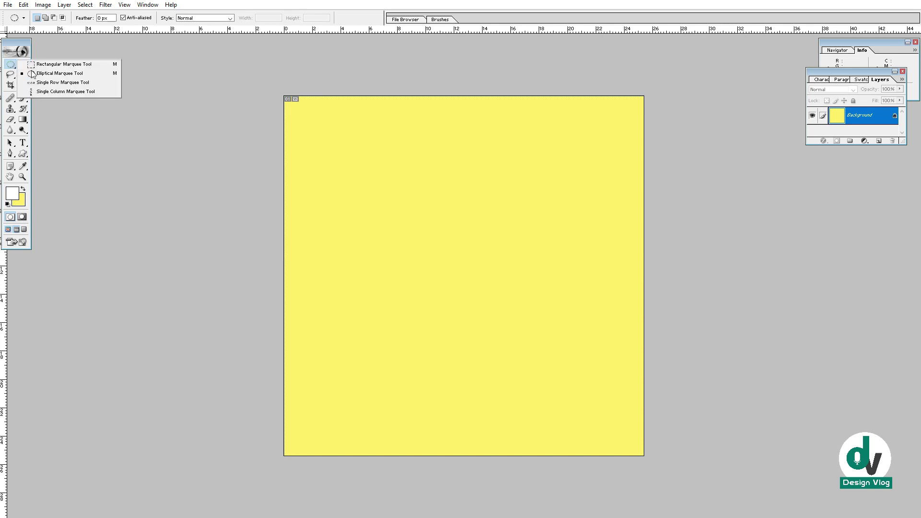
left_click(10, 62)
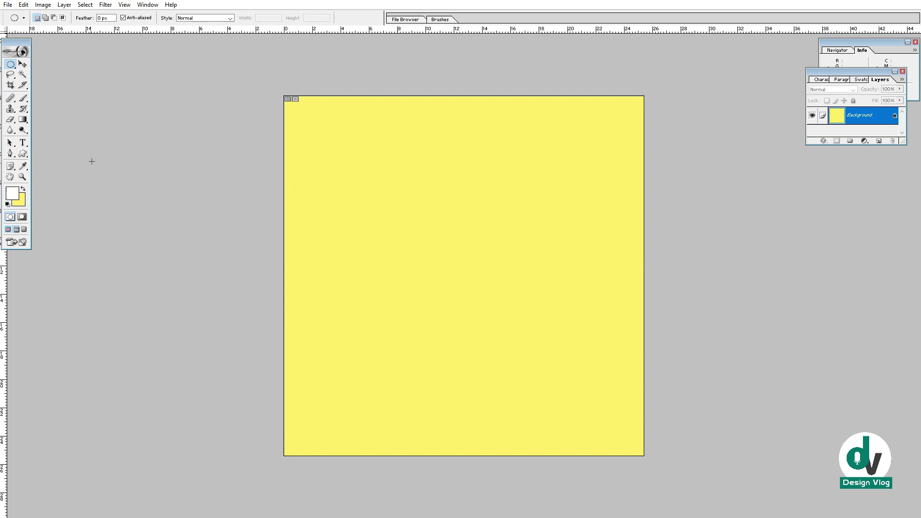
right_click(11, 62)
left_click(11, 64)
right_click(8, 63)
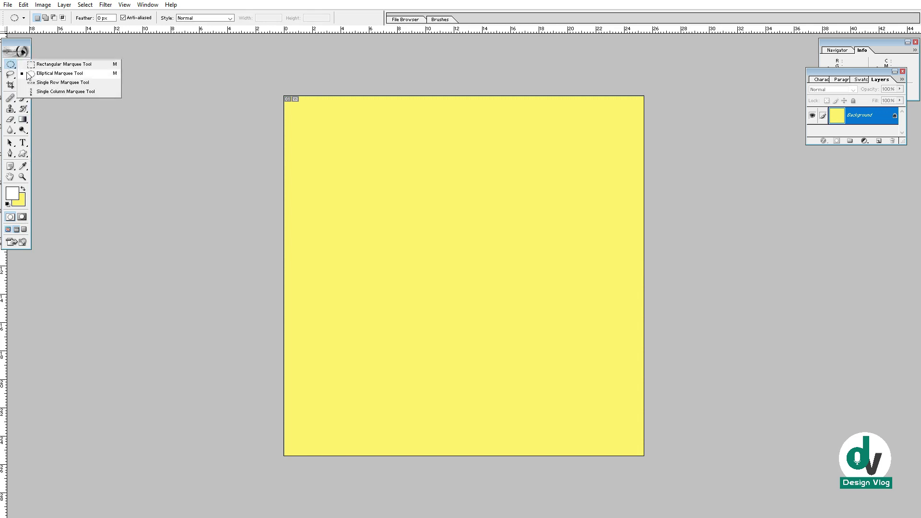
left_click_drag(28, 75, 28, 75)
left_click_drag(339, 138, 397, 210)
left_click_drag(453, 275, 583, 383)
left_click_drag(523, 307, 516, 292)
left_click(495, 255)
left_click_drag(364, 182, 446, 276, "ctrl")
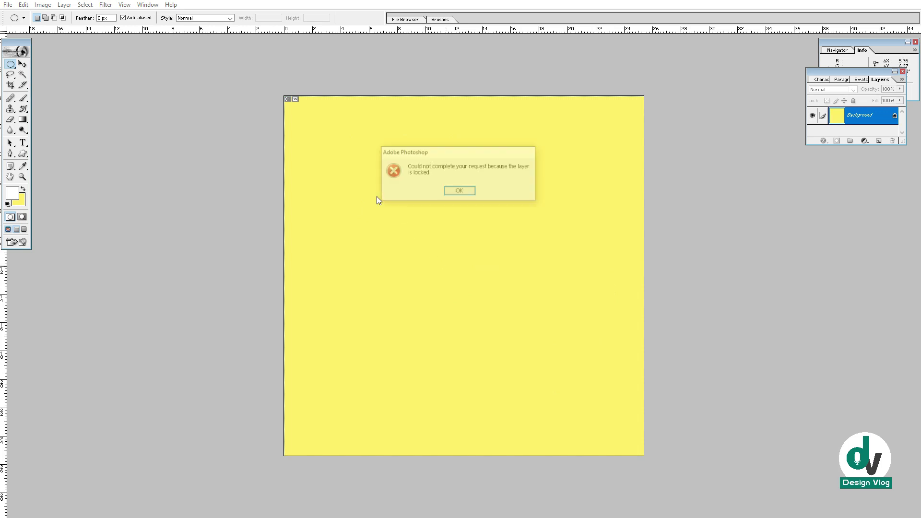
left_click(461, 192)
left_click_drag(439, 232, 484, 353)
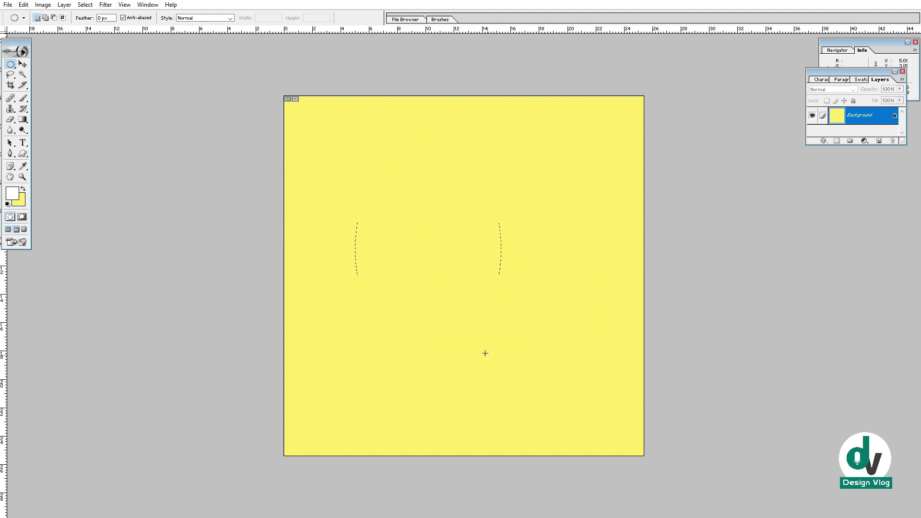
left_click_drag(480, 221, 571, 282)
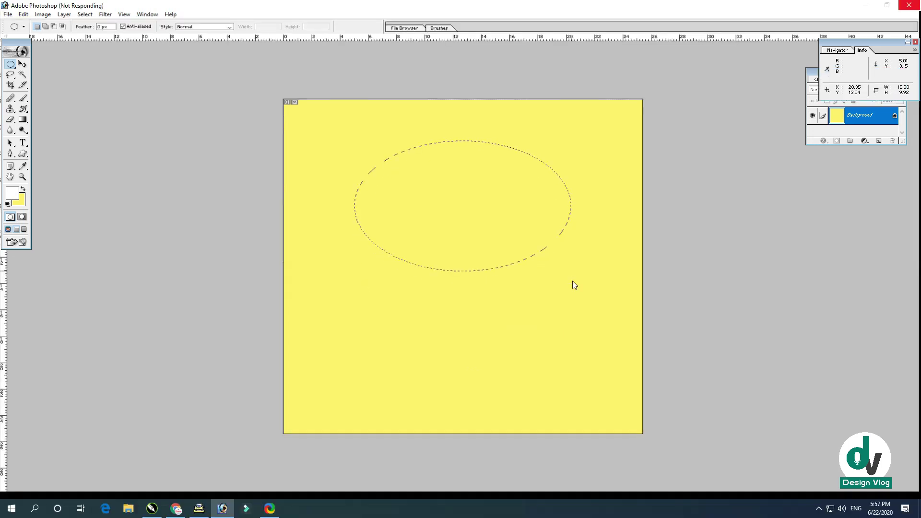
left_click(428, 201)
Fill a circular selection about 18.5 cm across with white on a new layer, deselect it and restore the default colours.
left_click_drag(336, 151, 599, 414)
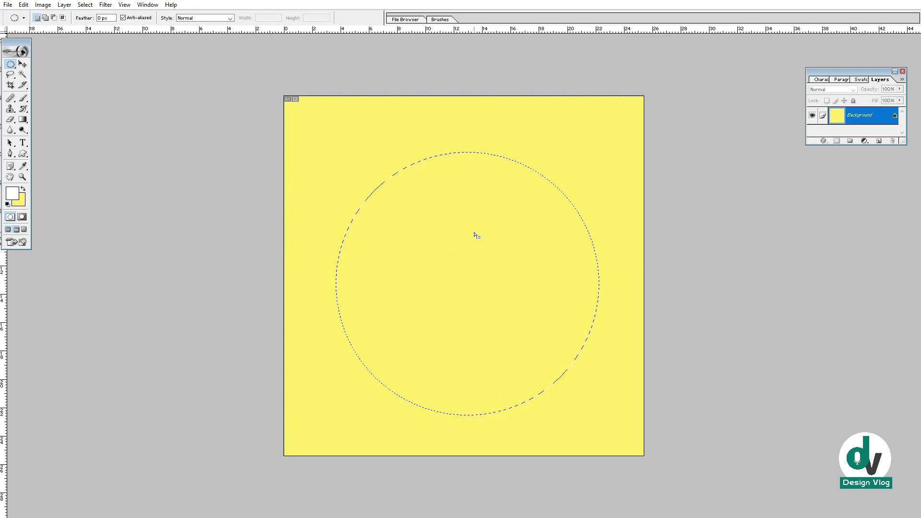
left_click_drag(467, 234, 456, 214)
key("F8")
key("ctrl+shift+alt+n")
key("x")
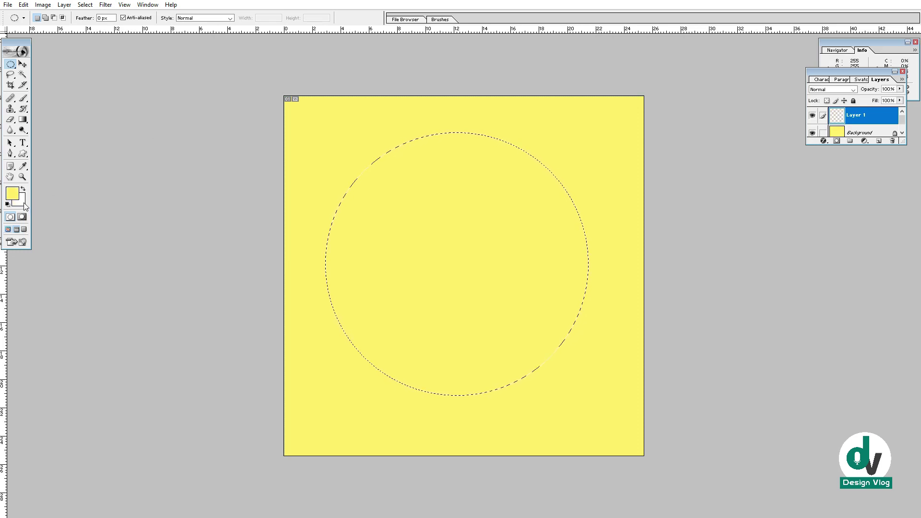
key("ctrl+BackSpace")
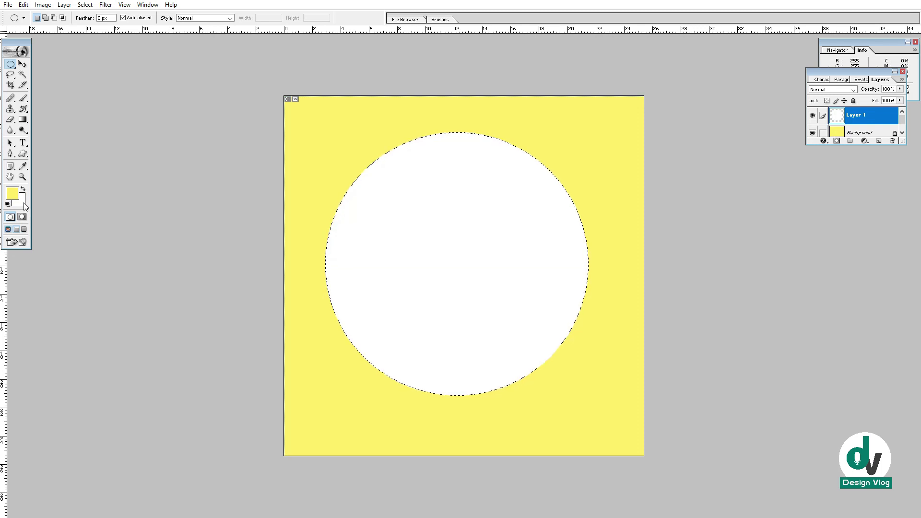
key("ctrl+d")
key("d")
key("v")
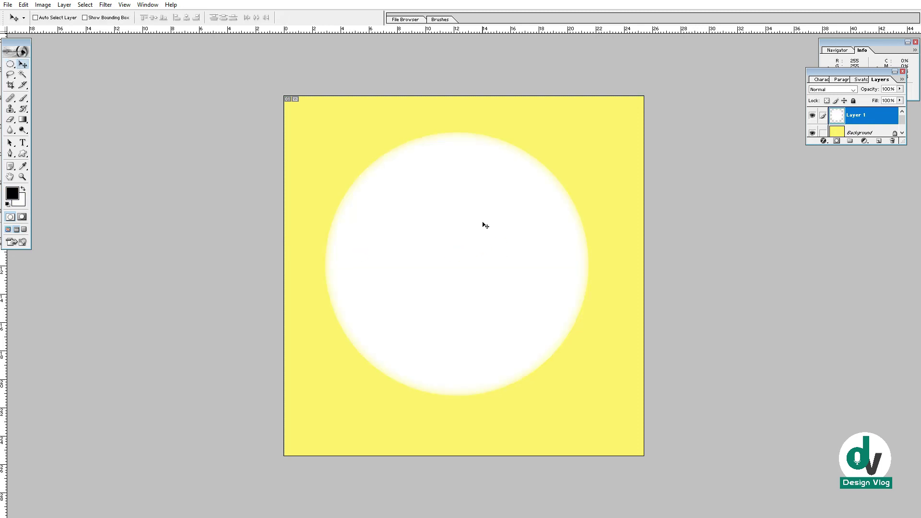
key("ctrl+z")
key("ctrl+z")
key("ctrl+z")
key("ctrl+z")
right_click(497, 223)
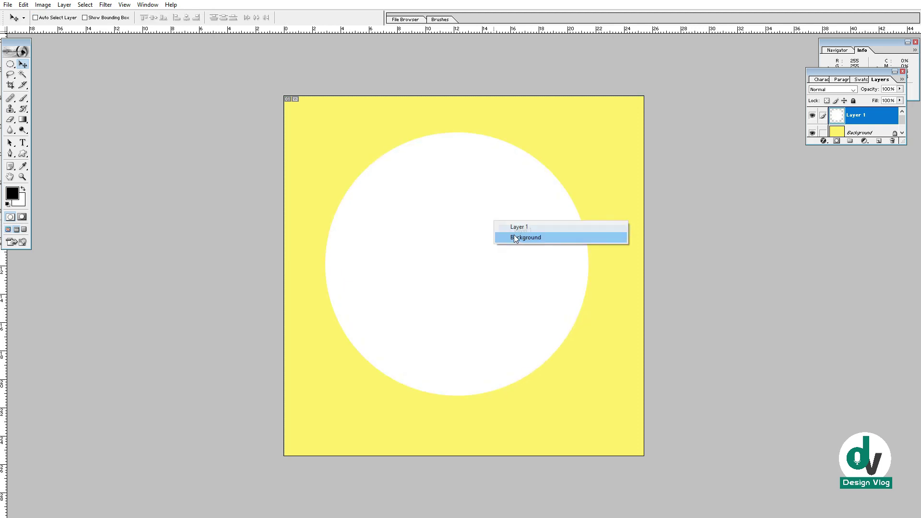
left_click(511, 240)
left_click_drag(510, 241, 496, 223)
left_click(472, 193)
key("ctrl+z")
key("ctrl+d")
Move the white circle on Layer 1 slightly upward and centre it horizontally on the canvas.
left_click(864, 114)
left_click_drag(393, 263, 462, 269)
key("ctrl+a")
key("Tab")
key("Tab")
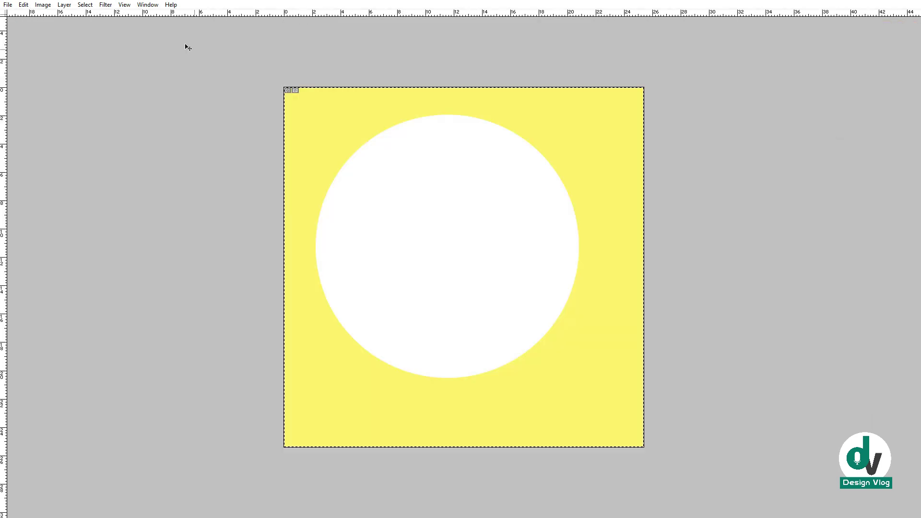
left_click(190, 19)
key("Tab")
key("Tab")
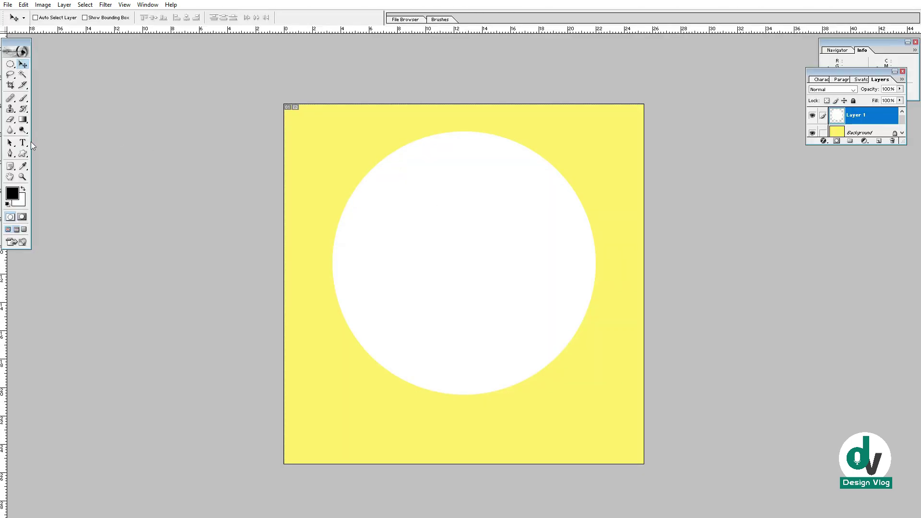
Try adding a lowercase "d" in HammerFat at 202.27 pt on the white circle.
left_click(23, 143)
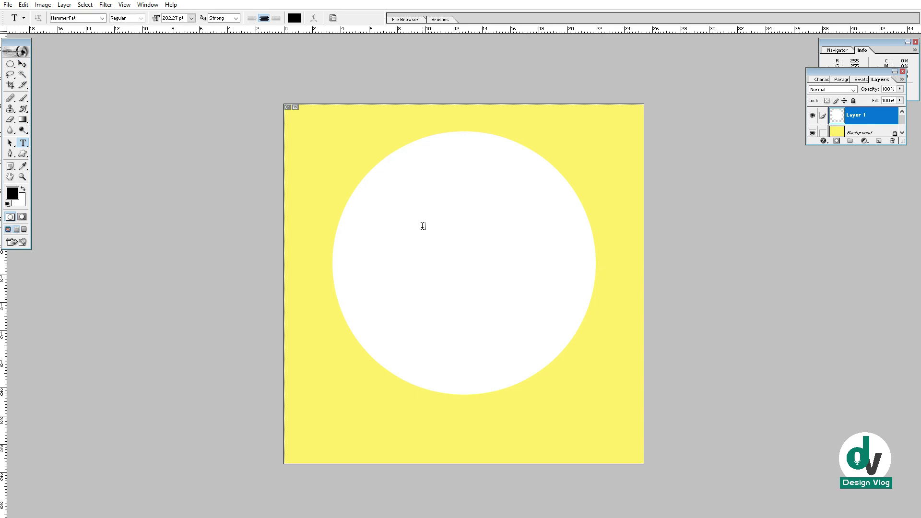
left_click(402, 234)
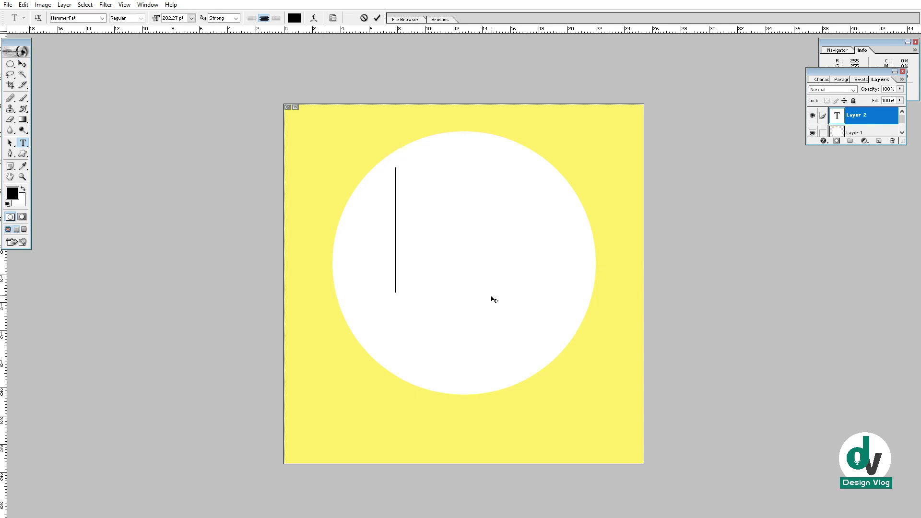
type("d")
key("ctrl+a")
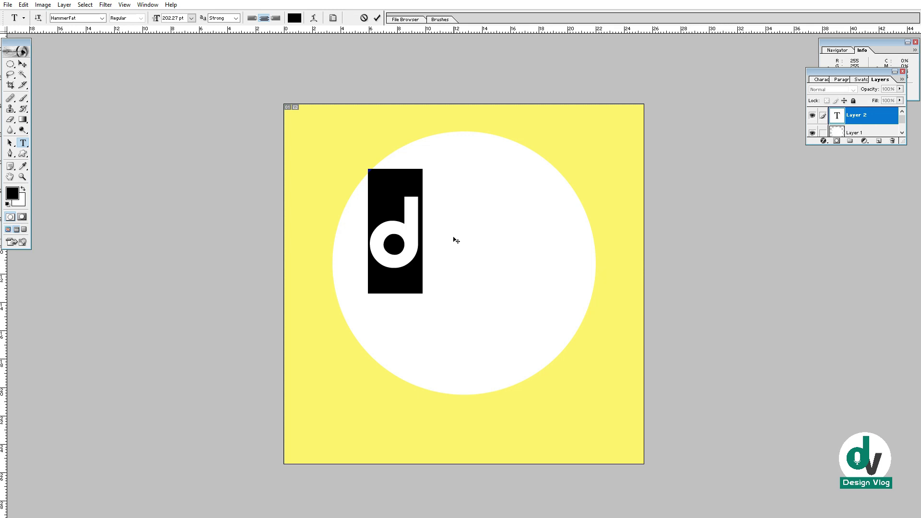
key("Escape")
Start a text layer on the white circle and set its font to Happy Days.
left_click(421, 250)
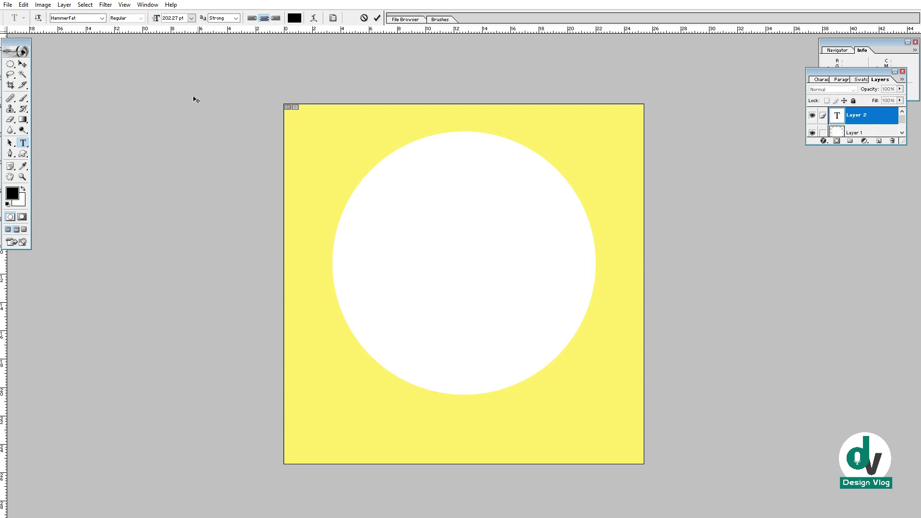
left_click(80, 18)
left_click(73, 22)
left_click(72, 19)
key("Return")
left_click(103, 19)
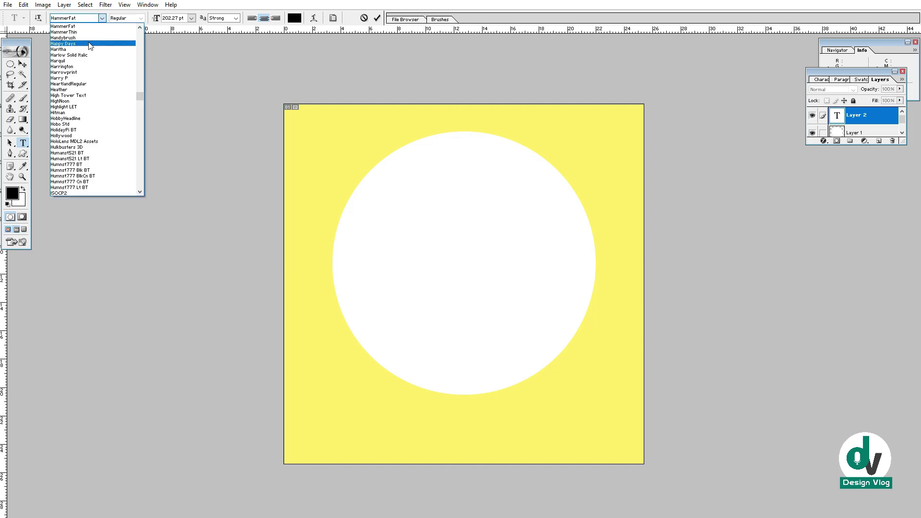
left_click(90, 43)
Enter a black capital "D" at 202.27 pt on the white circle and commit the text.
type("S")
left_click(400, 211)
double_click(400, 210)
left_click_drag(486, 270, 519, 305)
type("D")
key("ctrl+Return")
key("v")
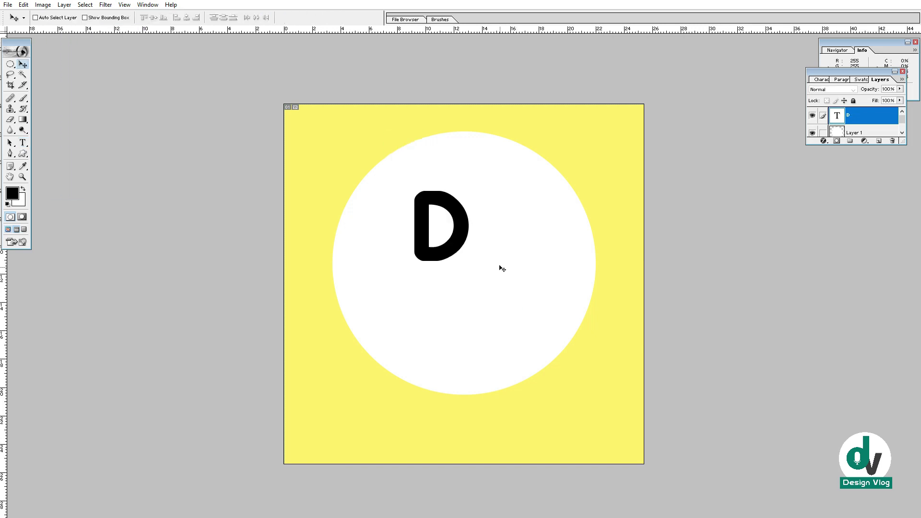
Replace the capital letter in the text layer with a lowercase "d".
key("Tab")
left_click(466, 242)
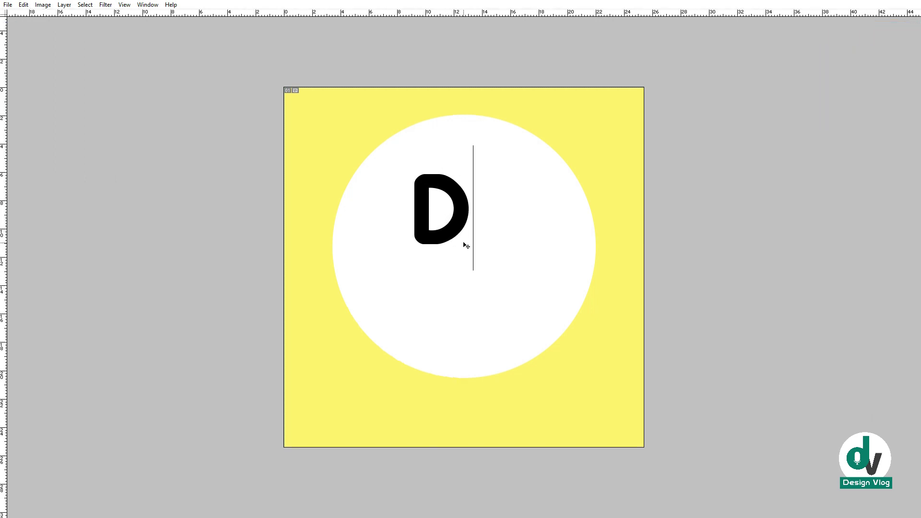
key("ctrl+a")
type("d")
key("ctrl+a")
key("ctrl+t")
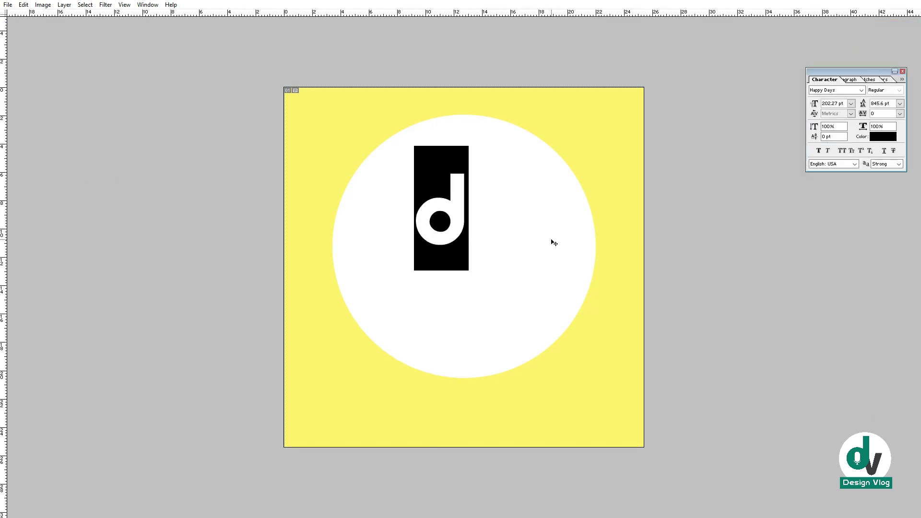
key("ctrl+Return")
Select the lowercase "d" and set its font to HammerFat.
key("Tab")
left_click(438, 227)
key("ctrl+a")
left_click(837, 91)
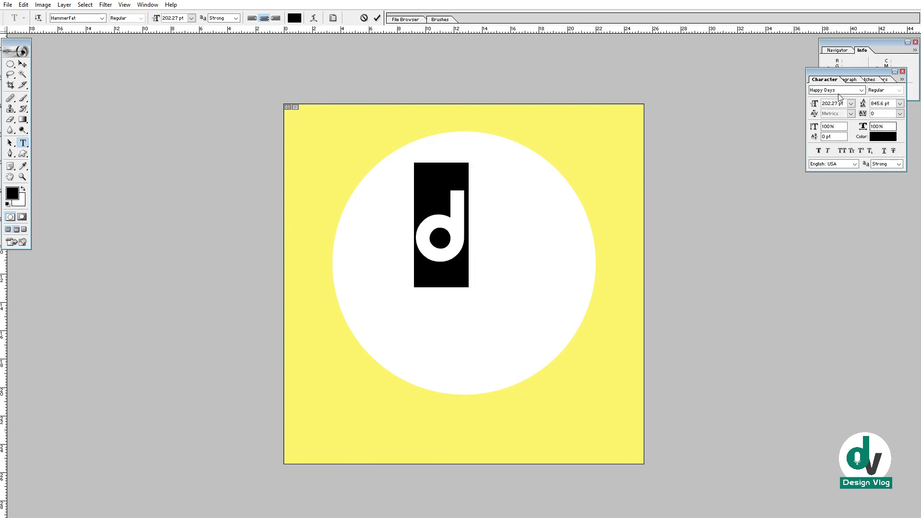
key("Return")
key("Up")
key("Up")
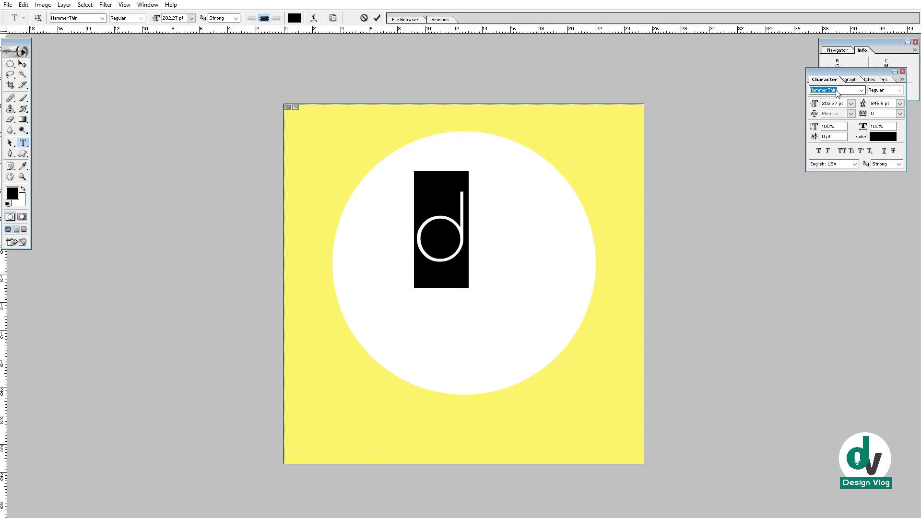
type("ha")
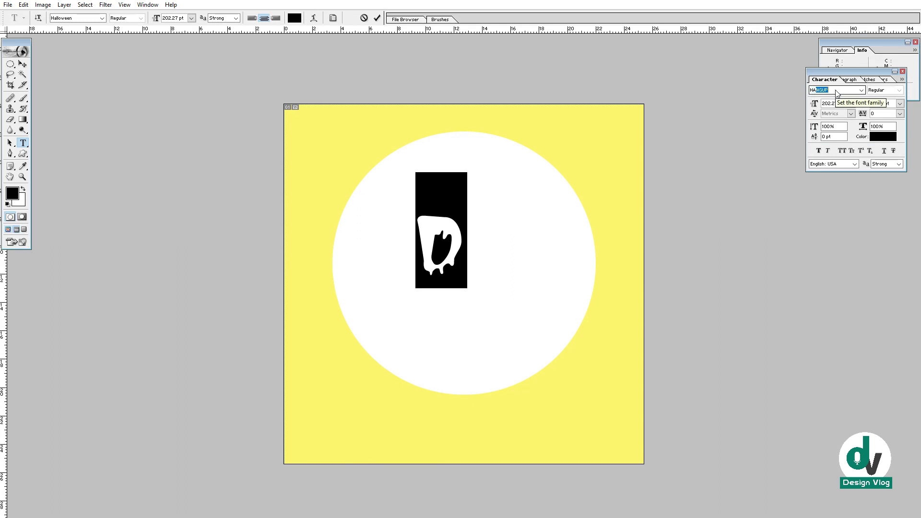
type("o")
key("Return")
key("Up")
key("Up")
key("Up")
key("Up")
key("Up")
key("Up")
key("Up")
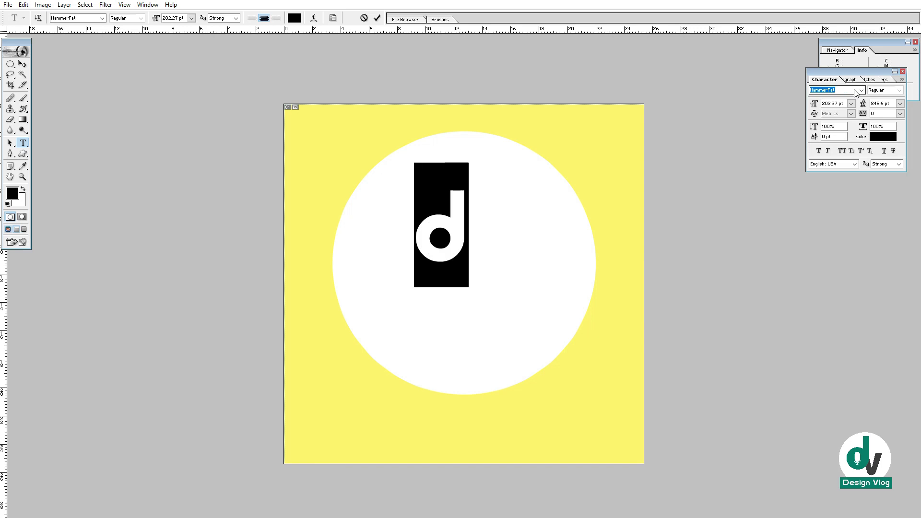
Commit the HammerFat "d", enlarge it to 395.29 pt, and position it in the upper-left part of the white circle.
left_click_drag(608, 236, 583, 253)
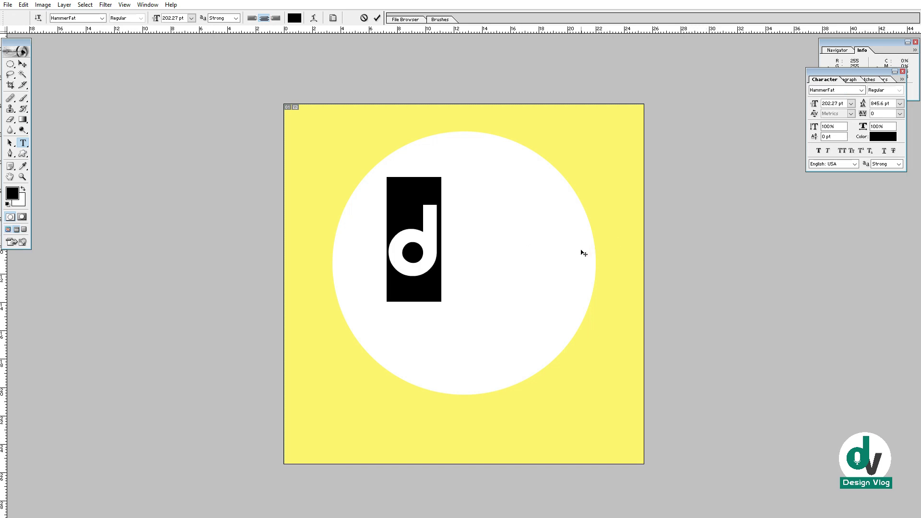
key("ctrl+Return")
key("ctrl+t")
left_click_drag(440, 278, 488, 341)
key("Return")
key("v")
left_click_drag(469, 304, 444, 265)
Scale the "d" down to 344.76 pt and move it up within the upper-left part of the white circle.
key("ctrl+t")
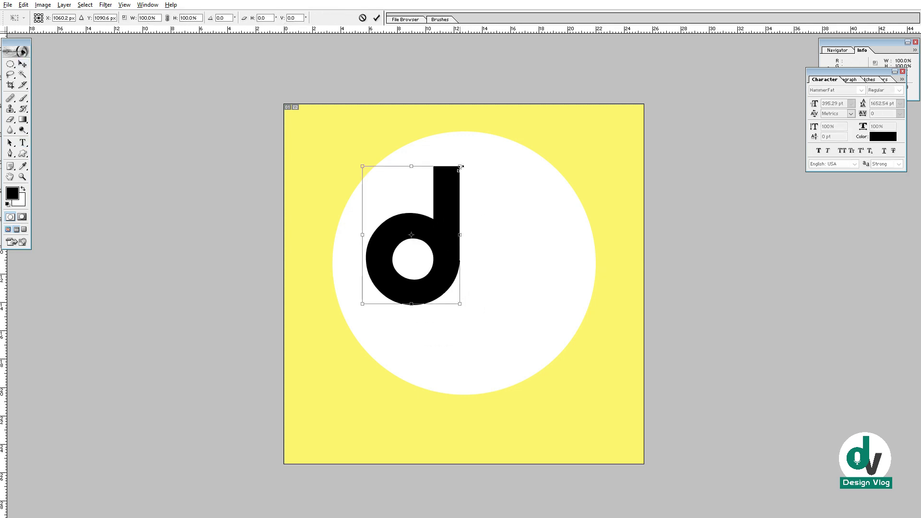
left_click_drag(460, 168, 461, 177)
key("Return")
left_click_drag(444, 250, 444, 247)
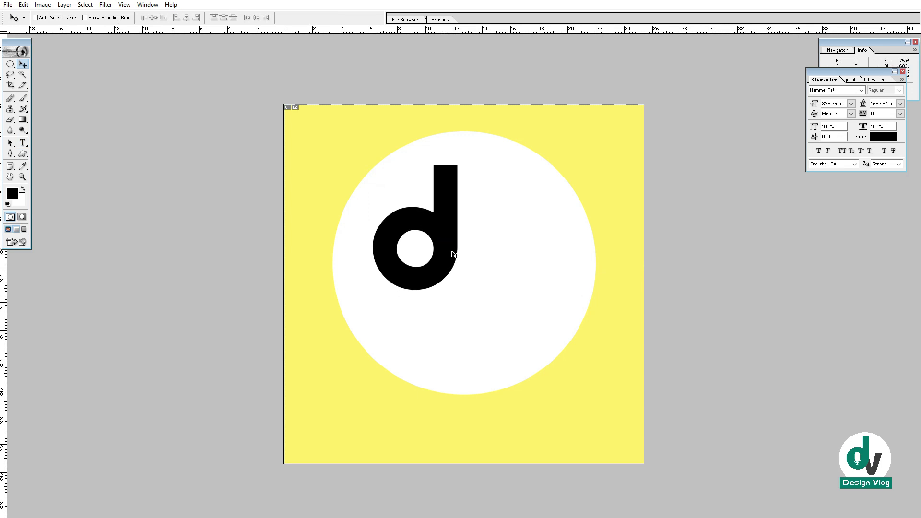
right_click(445, 235)
left_click(446, 234)
left_click_drag(441, 231, 443, 233)
key("ctrl+t")
mouse_move(460, 168)
left_mouse_down()
mouse_move(446, 187)
mouse_move(463, 170)
left_mouse_up()
key("Return")
key("ctrl+t")
key("Return")
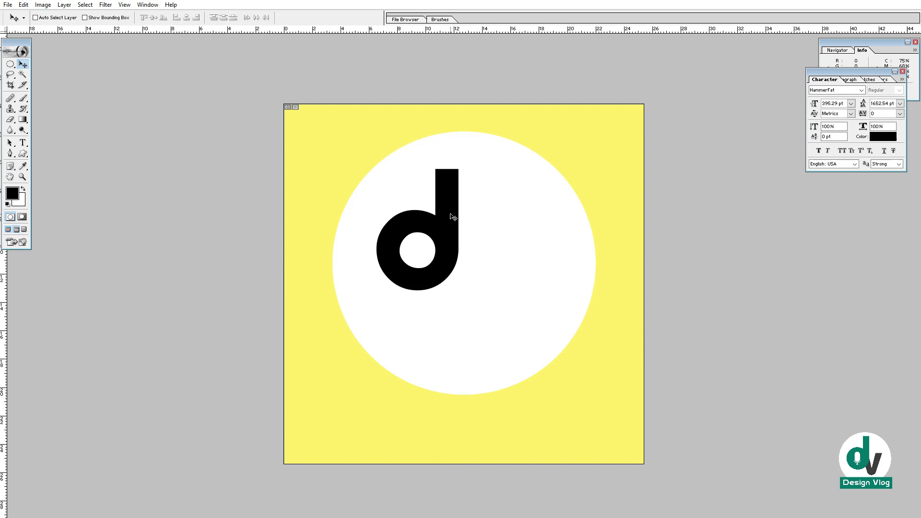
left_click_drag(451, 216, 451, 206)
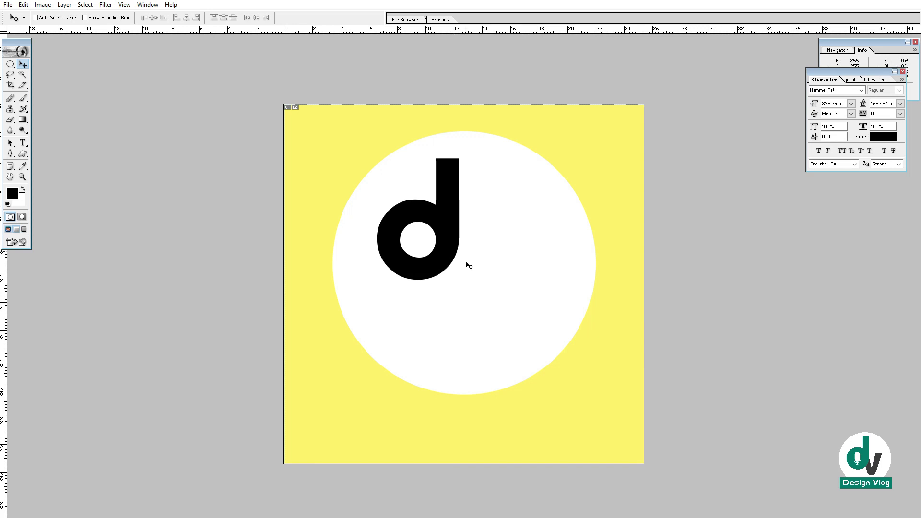
left_click_drag(434, 237, 527, 297)
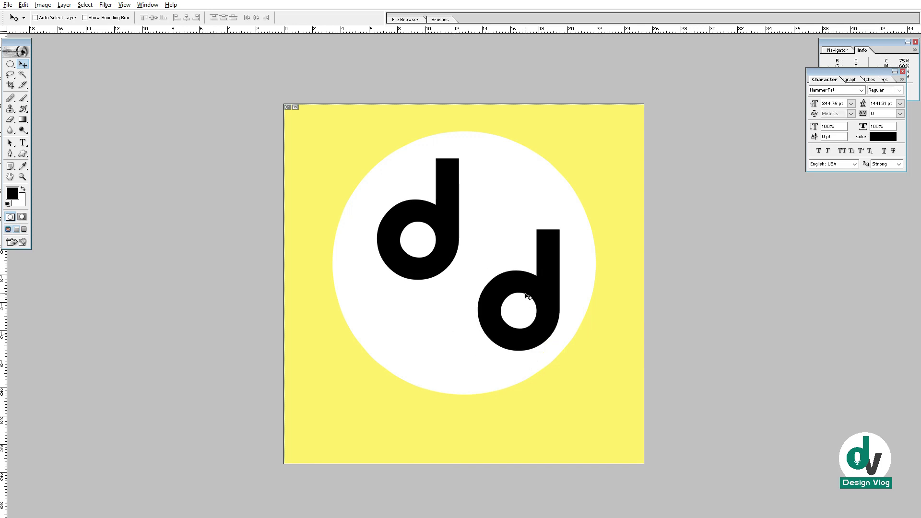
key("ctrl+z")
right_click(444, 226)
left_click(453, 231)
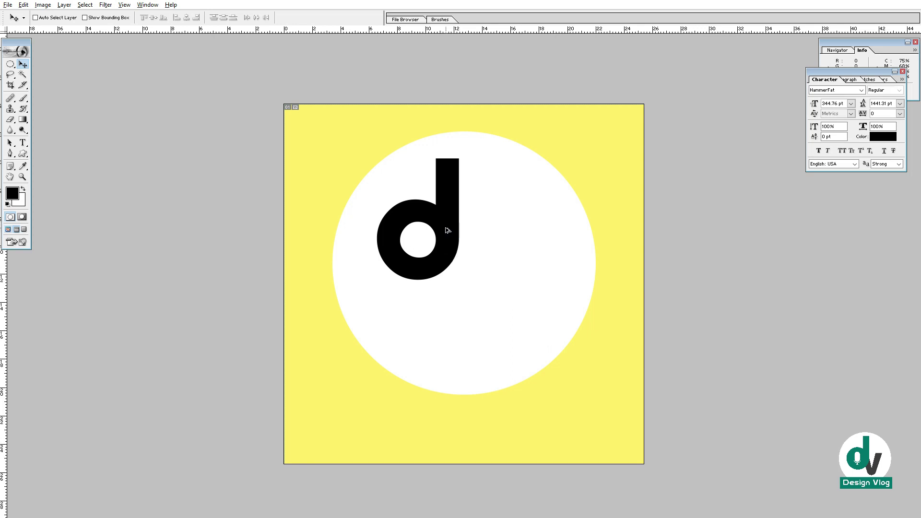
left_click_drag(446, 229, 457, 247)
key("ctrl+z")
Select the "d" layer and place a duplicate of the letter below and to the right of the original.
right_click(441, 220)
left_click(439, 215)
left_click_drag(445, 222, 507, 279)
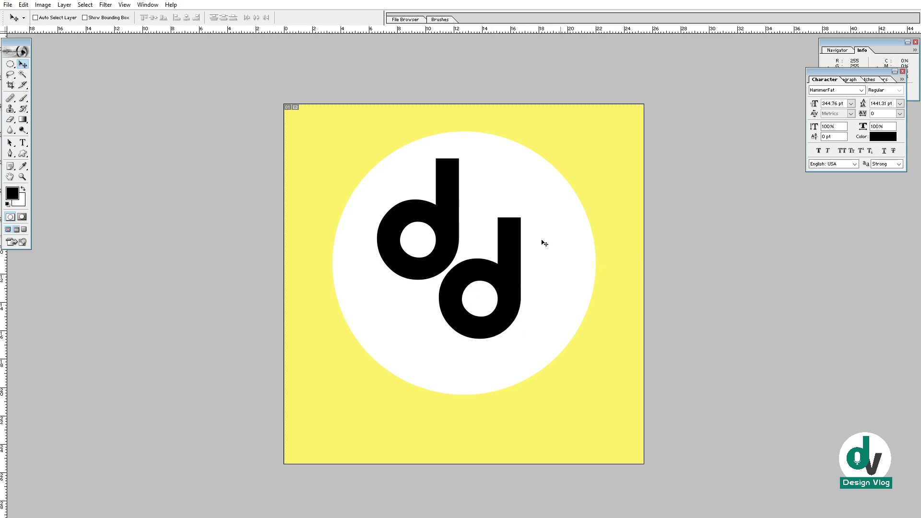
Replace the duplicated letter with a lowercase "v" and hide the palettes.
left_click(22, 143)
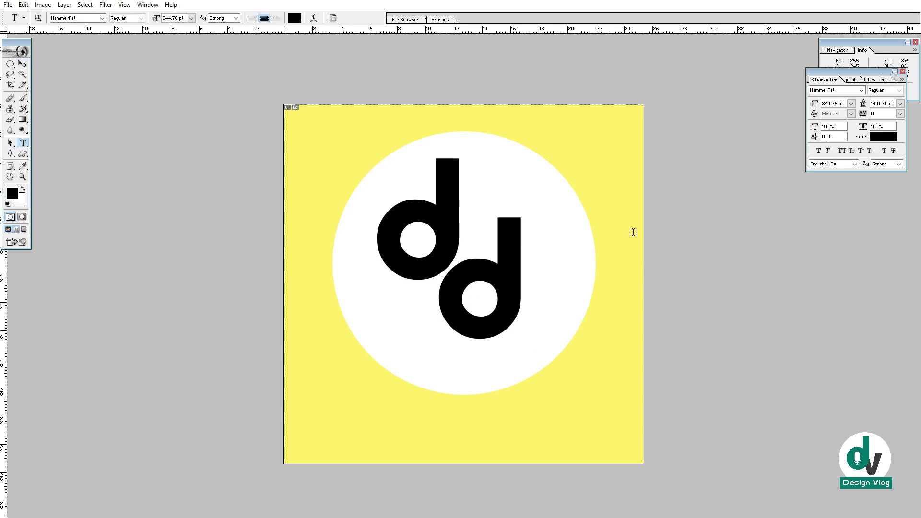
left_click(484, 274)
double_click(484, 274)
type("v")
key("Tab")
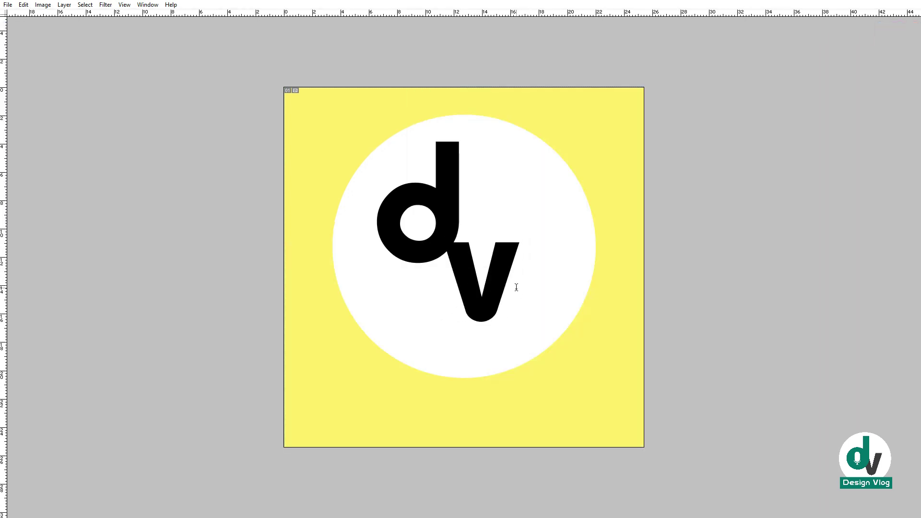
Move the "v" up to the right of the "d", lower the "d" slightly, and bring the two letters close together.
left_click_drag(513, 273, 550, 244)
right_click(448, 222)
left_click(452, 227)
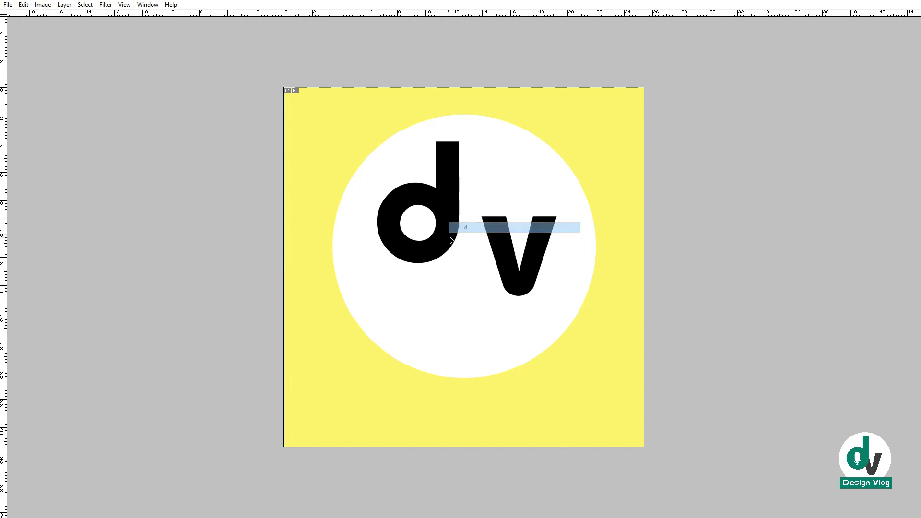
left_click_drag(451, 238, 450, 255)
right_click(496, 235)
left_click(501, 240)
left_click_drag(504, 240, 489, 238)
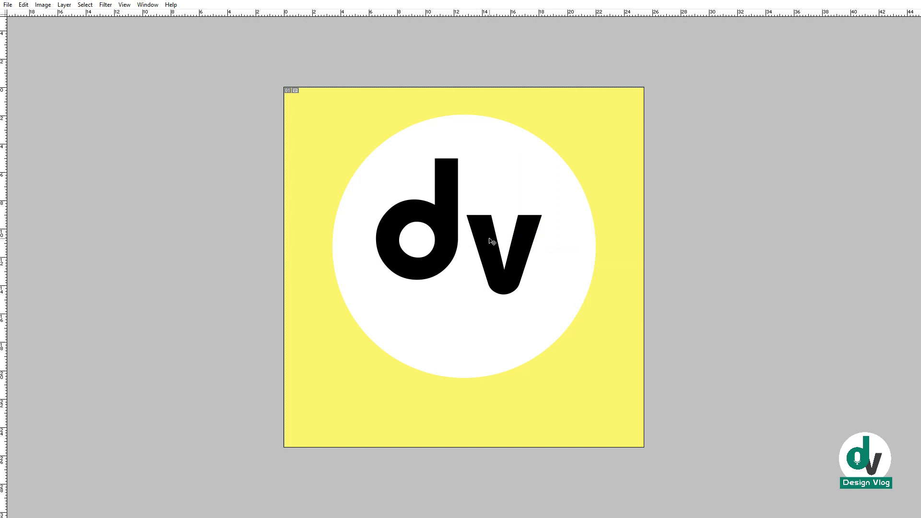
key("ctrl+plus")
key("ctrl+plus")
key("ctrl+plus")
key("ctrl+plus")
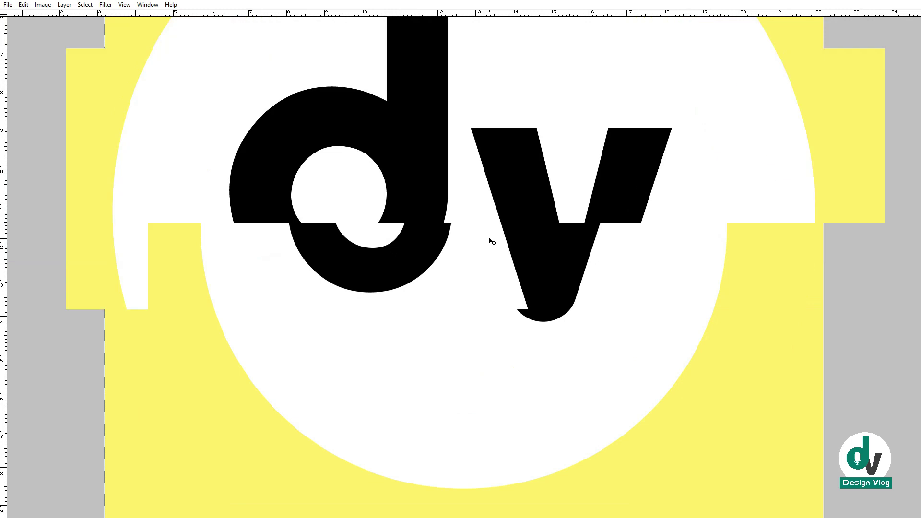
key("ctrl+minus")
key("ctrl+minus")
key("ctrl+minus")
key("ctrl+minus")
Show the palettes again and fill the "d" layer with the teal green background color.
key("Tab")
right_click(434, 151)
left_click(444, 155)
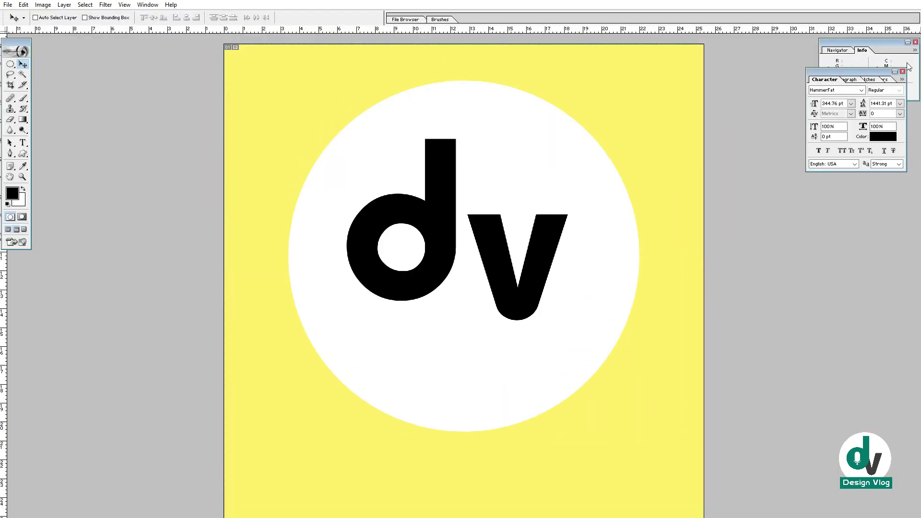
left_click(874, 80)
key("x")
key("ctrl+shift+BackSpace")
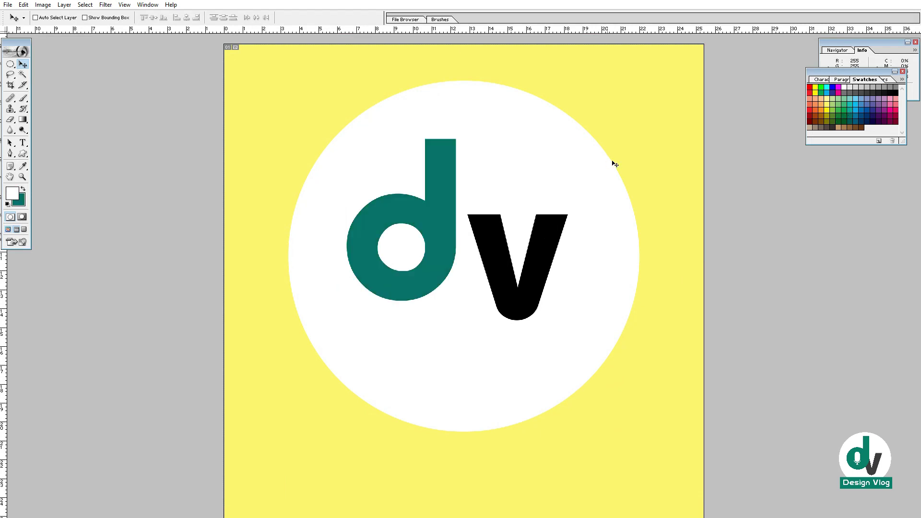
Fill the "v" with dark gray and shift it slightly right and down, away from the "d".
right_click(483, 229)
left_click(501, 236)
left_click(868, 92)
key("ctrl+shift+BackSpace")
mouse_move(763, 169)
left_mouse_down()
mouse_move(719, 217)
mouse_move(718, 180)
mouse_move(750, 209)
mouse_move(781, 174)
left_mouse_up()
left_click(452, 267, "ctrl")
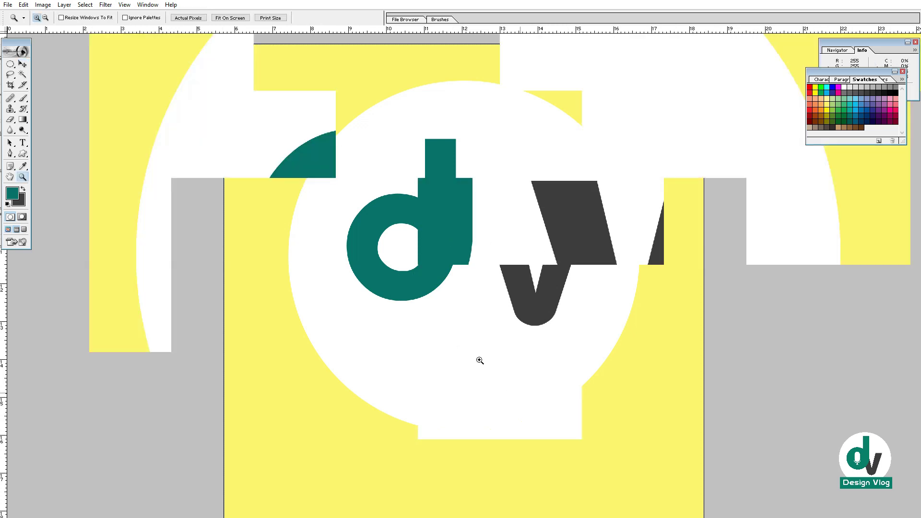
key("ctrl+minus")
key("ctrl+minus")
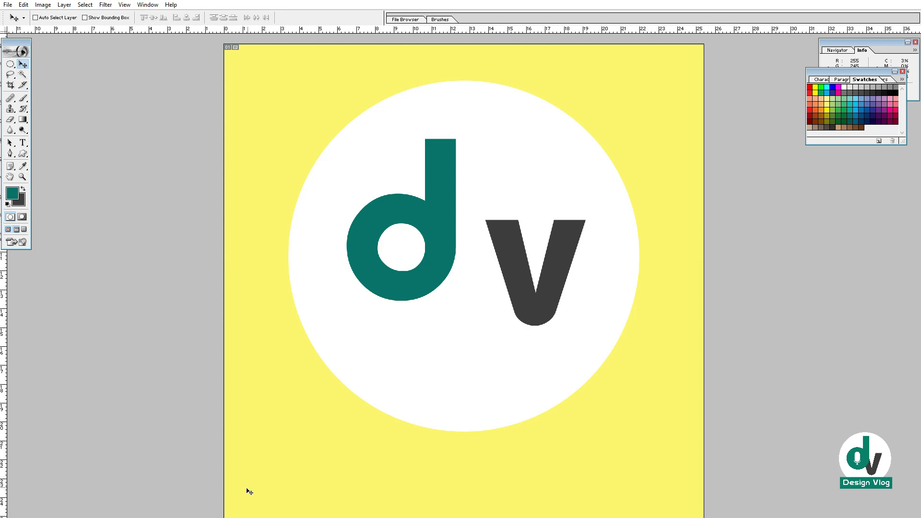
Switch to Chrome and close the "english to malayalam" search page.
key("f")
key("f")
left_click(176, 508)
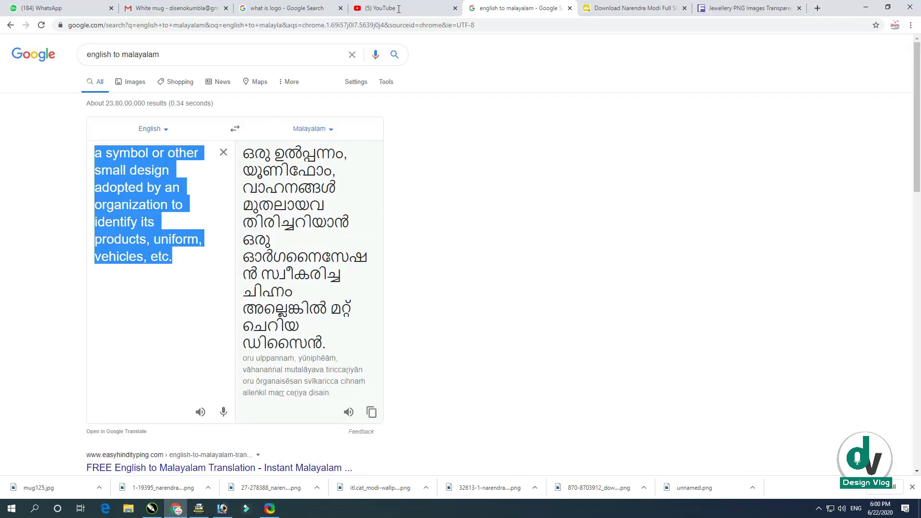
left_click(284, 8)
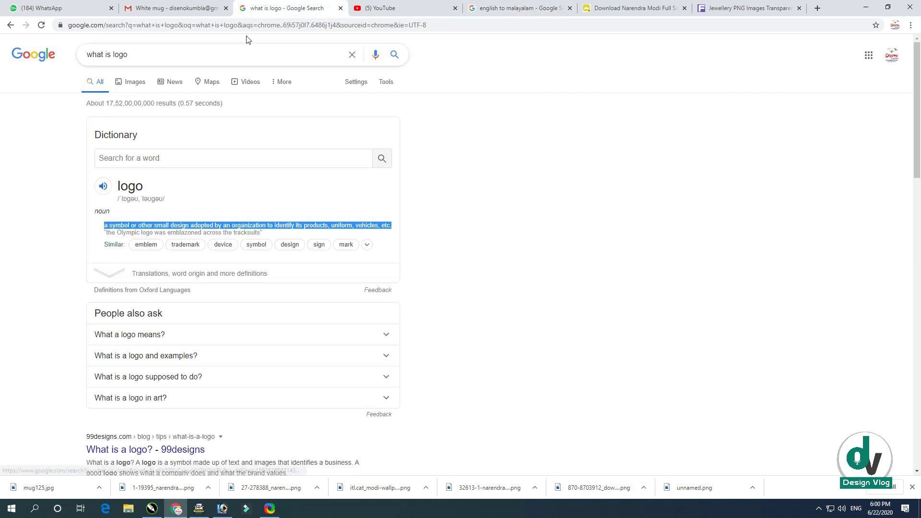
left_click(499, 5)
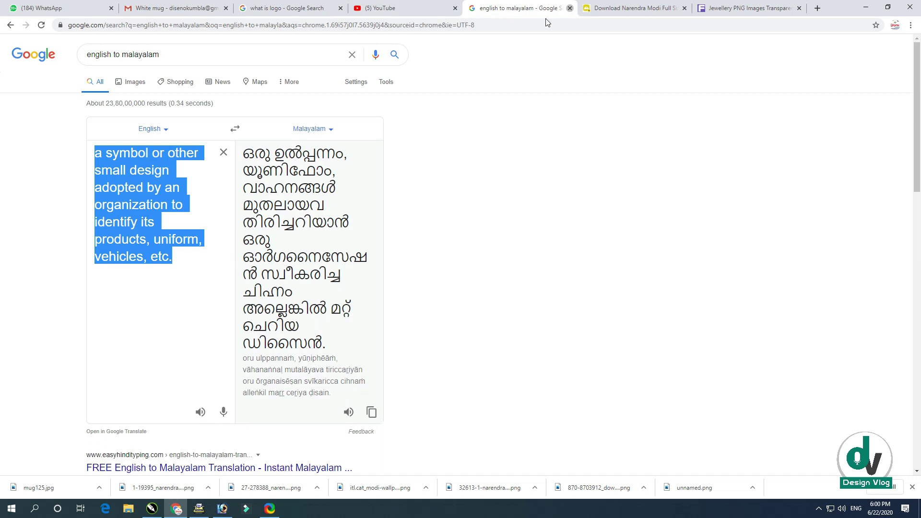
left_click(569, 8)
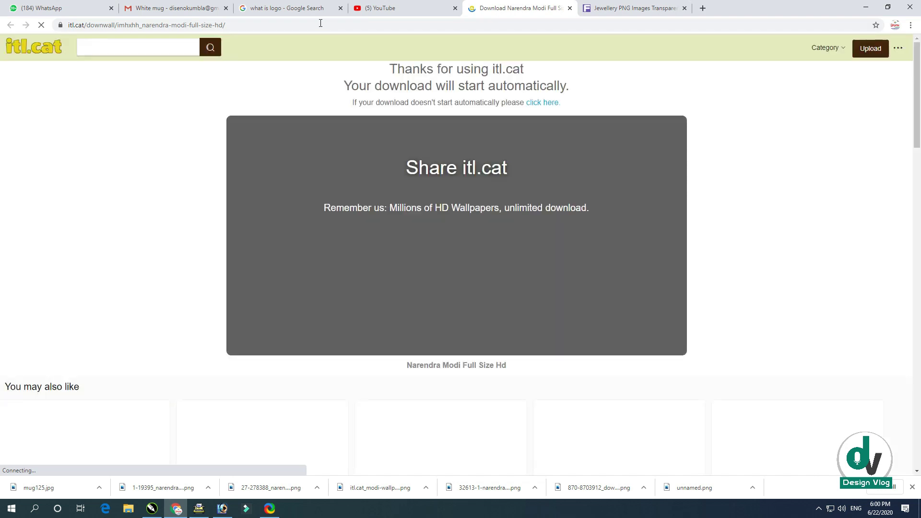
Search Google for "mic logo" and show the image results.
left_click(258, 25)
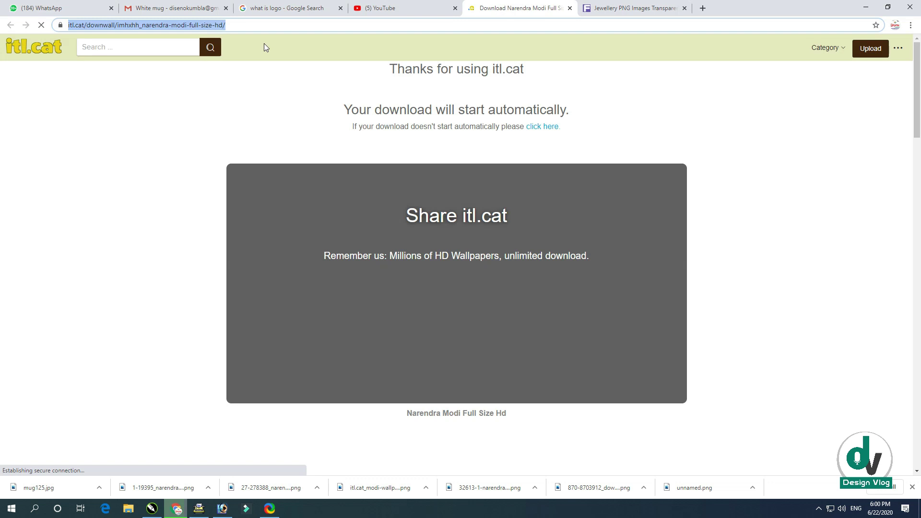
key("Return")
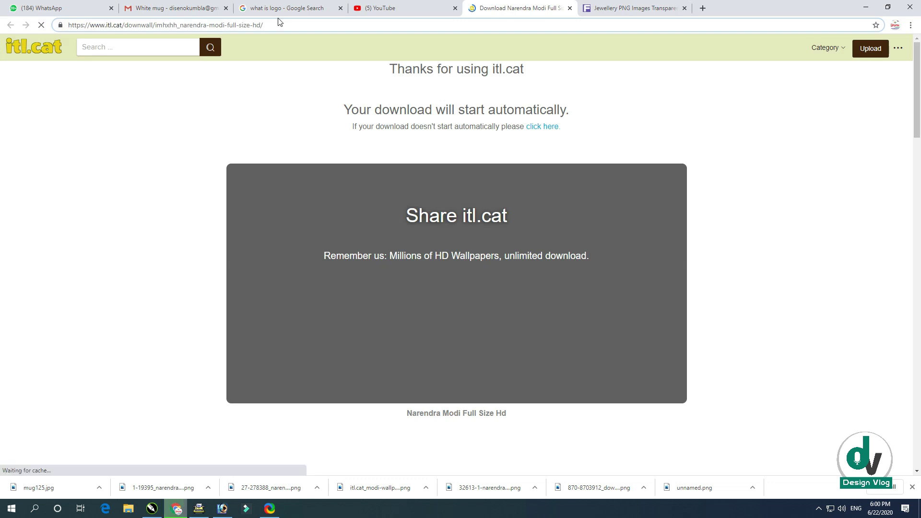
left_click(278, 27)
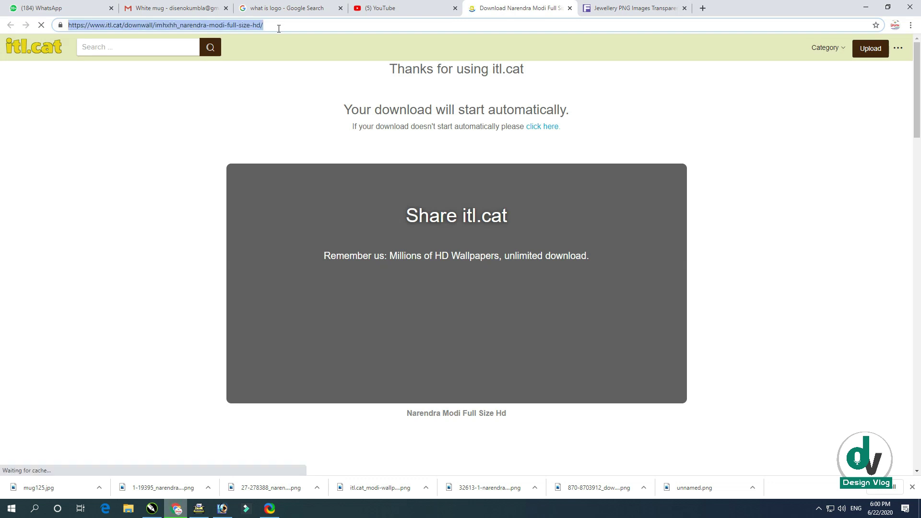
type("mic lo")
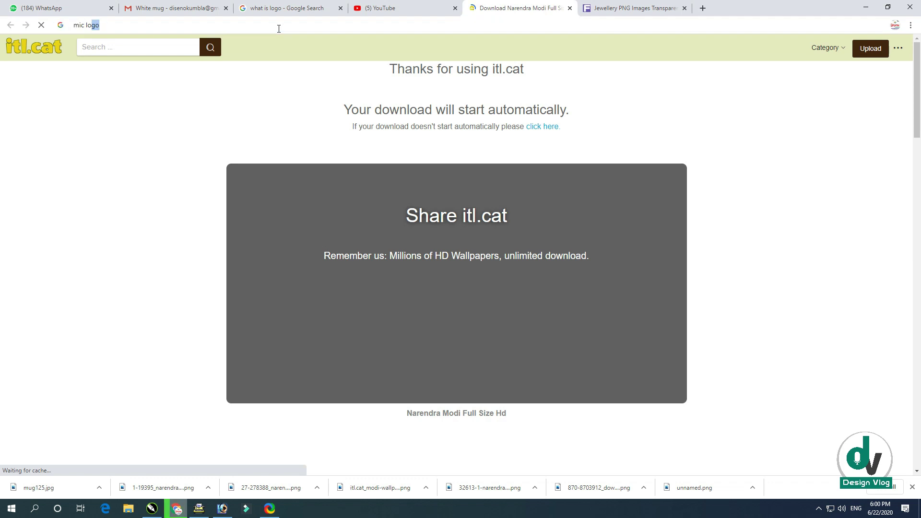
type("go")
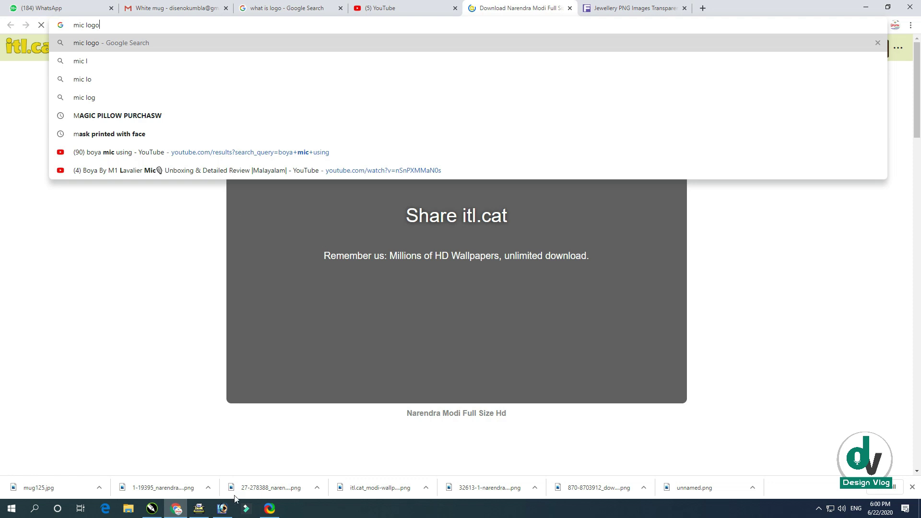
key("Return")
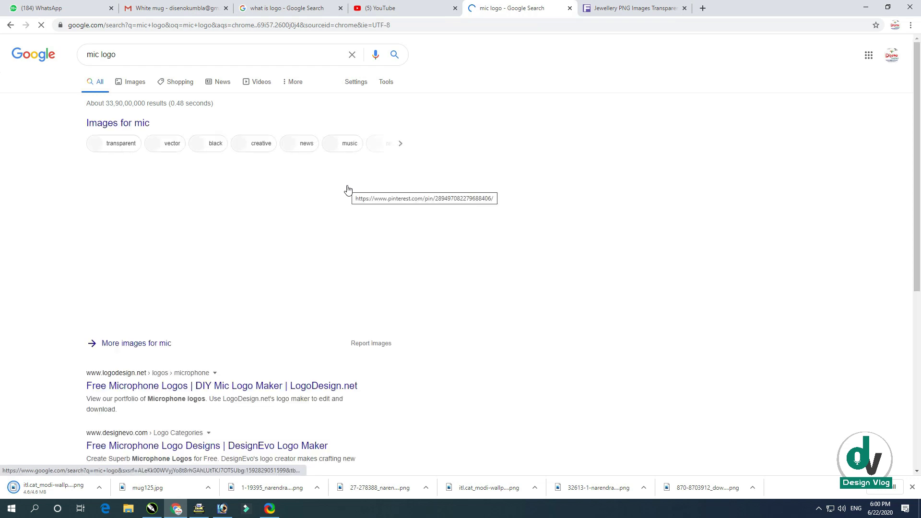
left_click(136, 82)
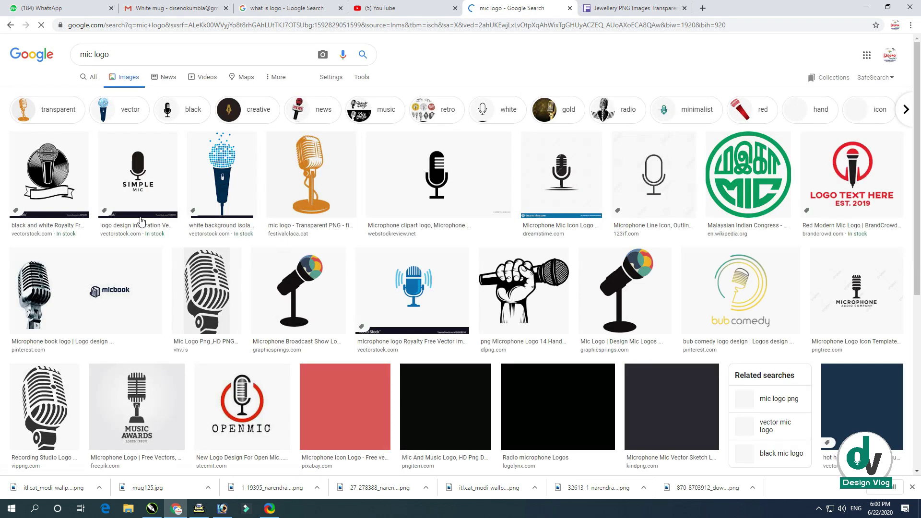
Open the "SIMPLE MIC" microphone logo from the results and copy its image.
left_click(140, 201)
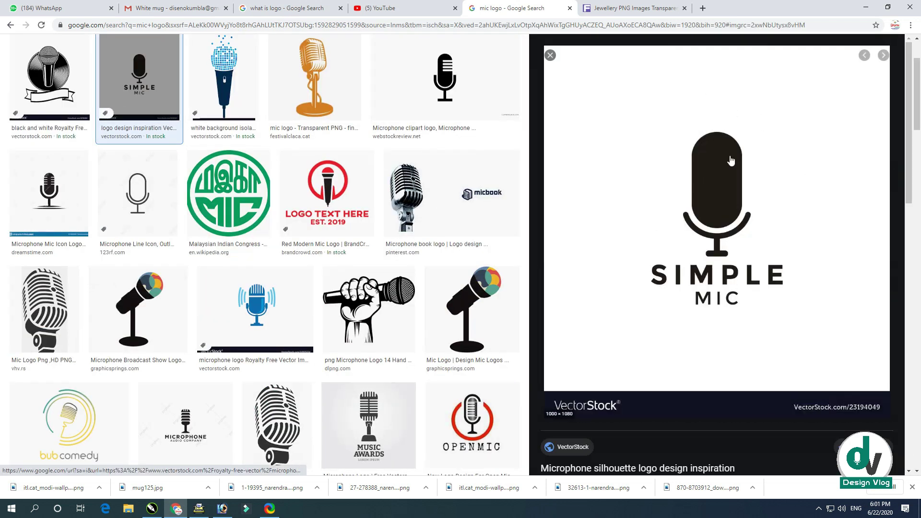
right_click(730, 161)
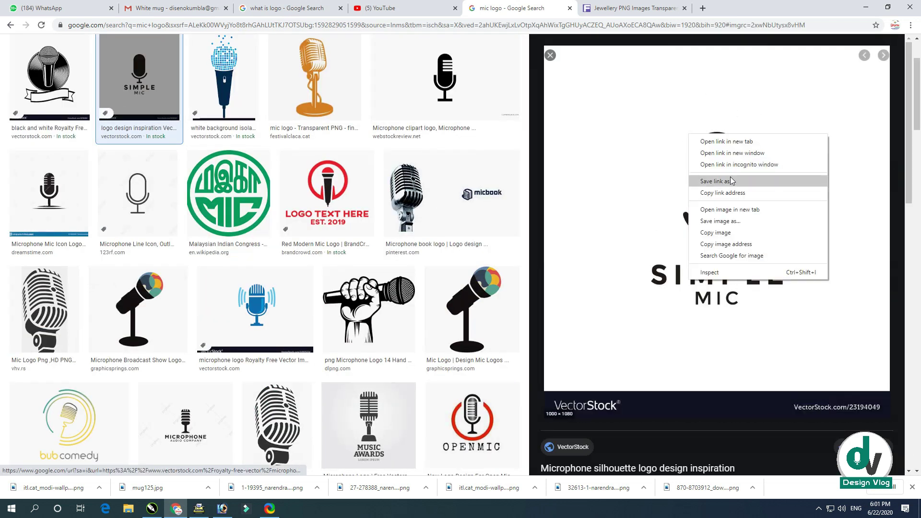
left_click(718, 232)
left_click(222, 507)
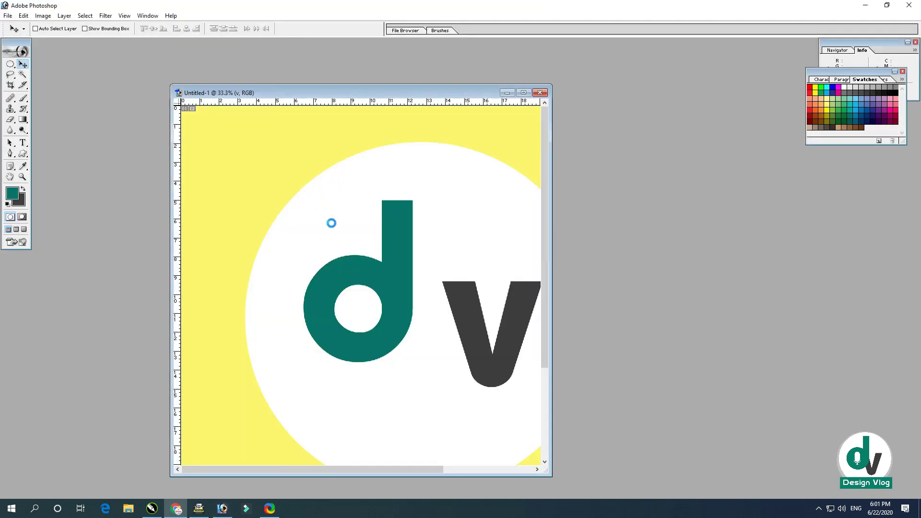
key("f")
key("f")
key("f")
left_click(162, 510)
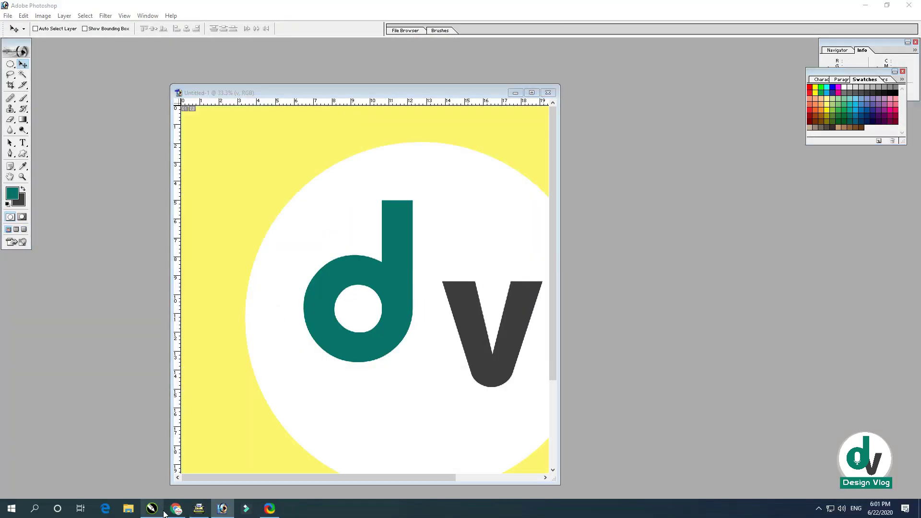
Copy the "SIMPLE MIC" image again in Chrome and paste it into the logo document in Photoshop.
left_click(175, 509)
right_click(719, 177)
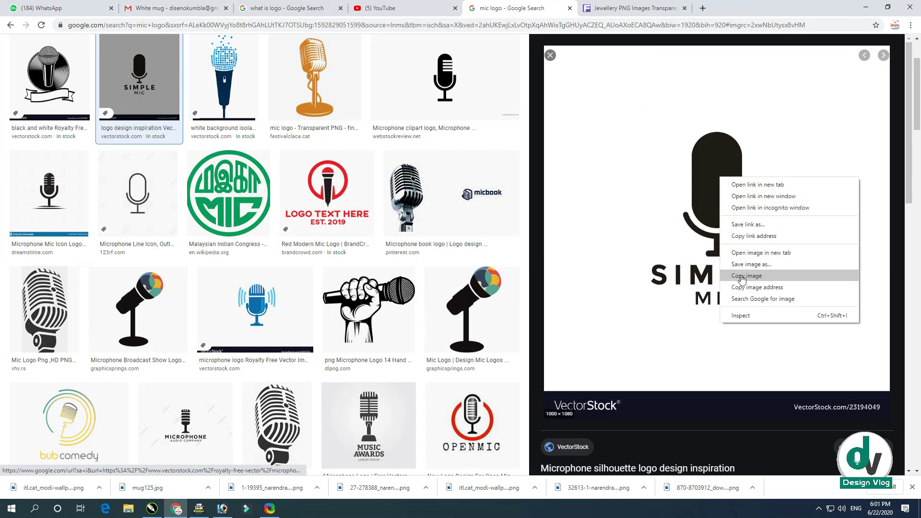
left_click(741, 277)
right_click(746, 202)
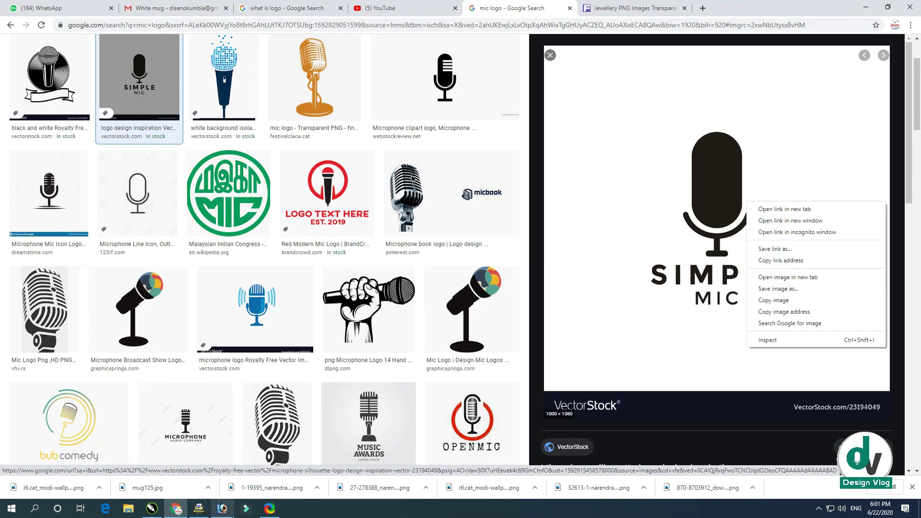
key("alt+Tab")
key("ctrl+v")
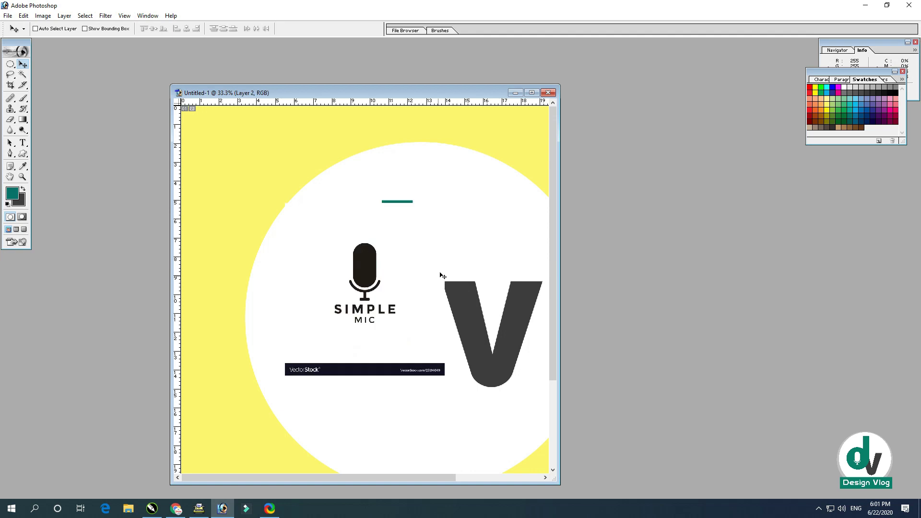
Cut the microphone symbol out of the "SIMPLE MIC" image with a rectangular selection and paste it as its own layer.
key("f")
key("z")
left_click(484, 279)
scroll(495, 341, "down", 1)
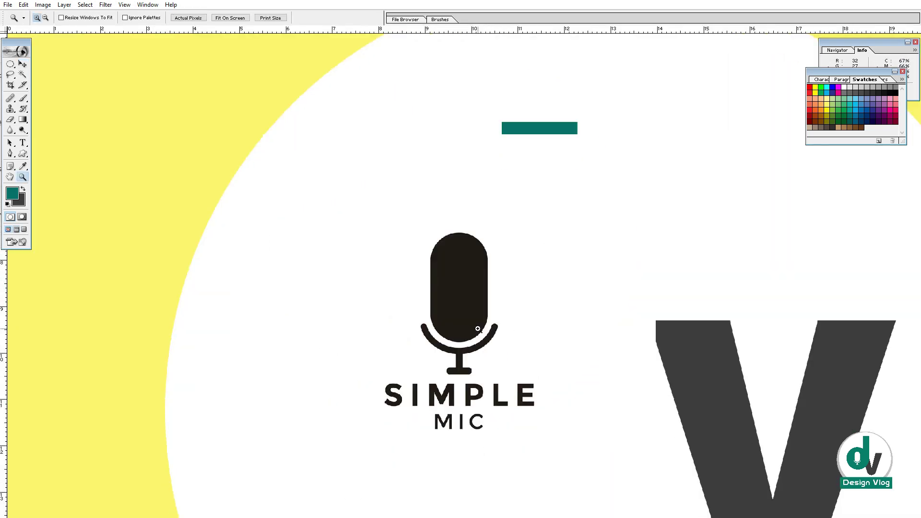
key("m")
left_click_drag(393, 223, 521, 363)
key("ctrl+d")
key("shift+m")
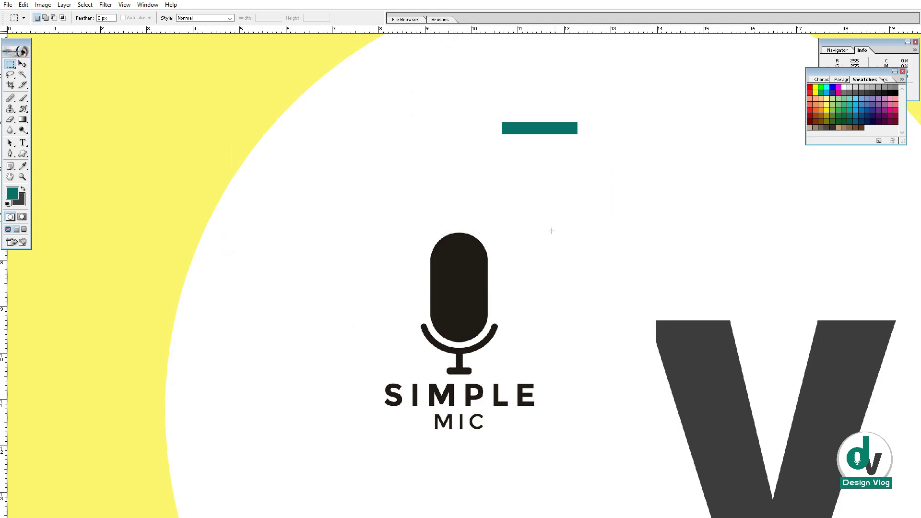
left_click_drag(514, 351, 530, 384)
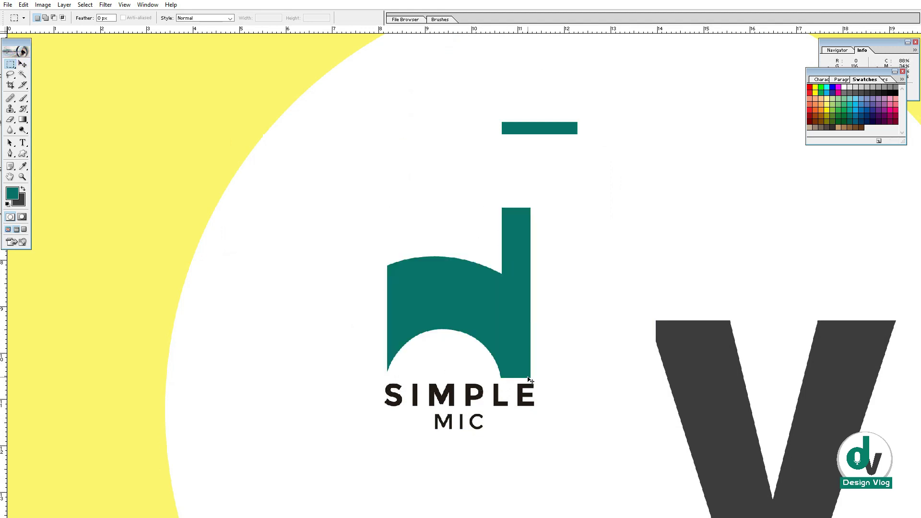
key("ctrl+v")
key("v")
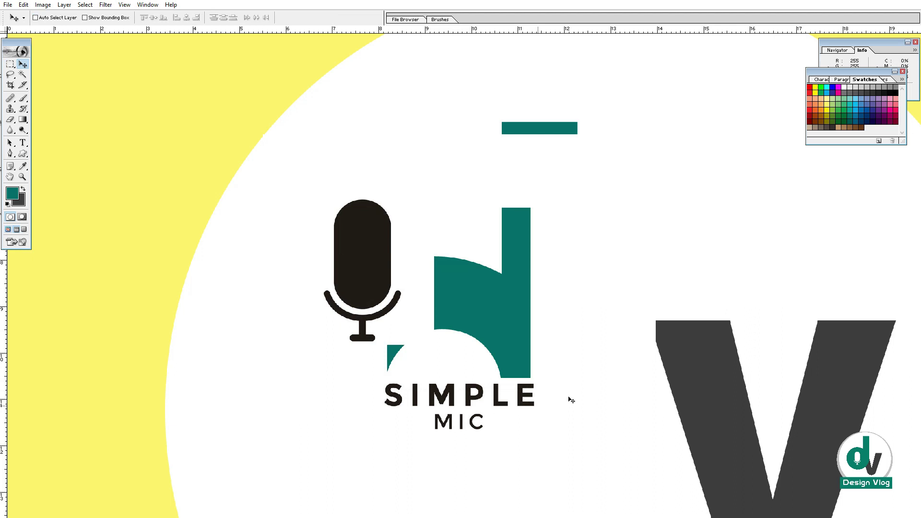
Delete Layer 2 with the leftover "SIMPLE MIC" image and move the microphone onto the yellow background outside the circle.
right_click(570, 343)
left_click(571, 344)
key("F7")
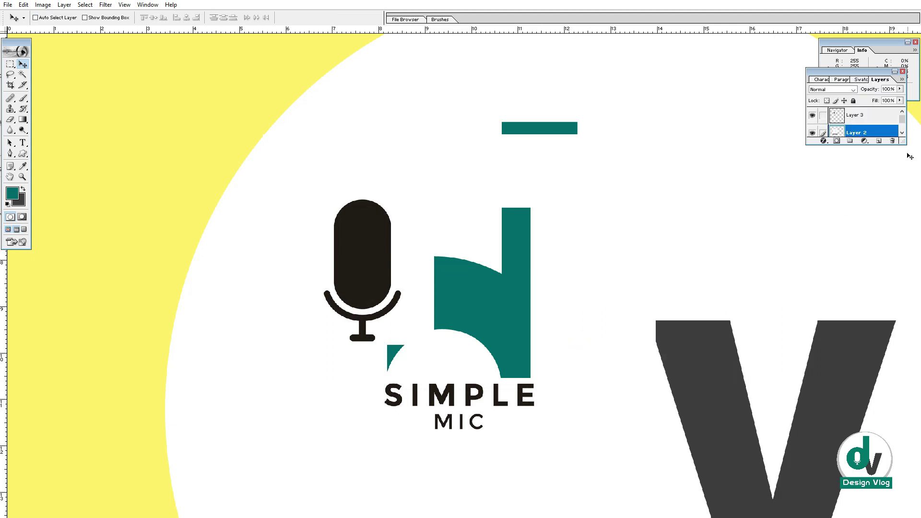
left_click(892, 141)
key("Return")
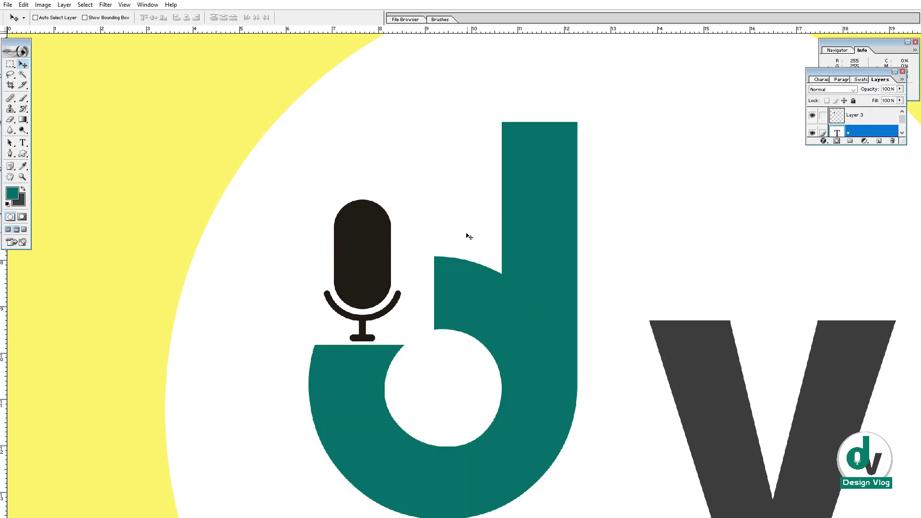
key("ctrl+minus")
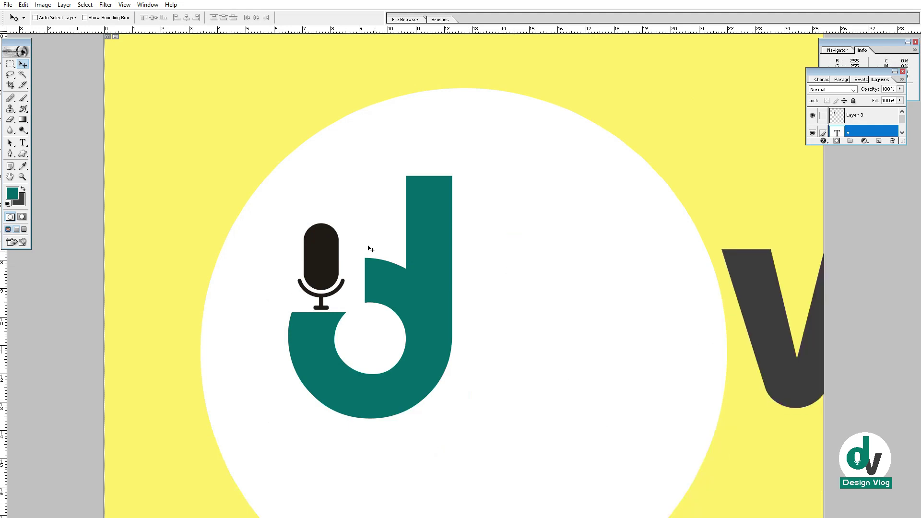
left_click_drag(344, 259, 241, 108)
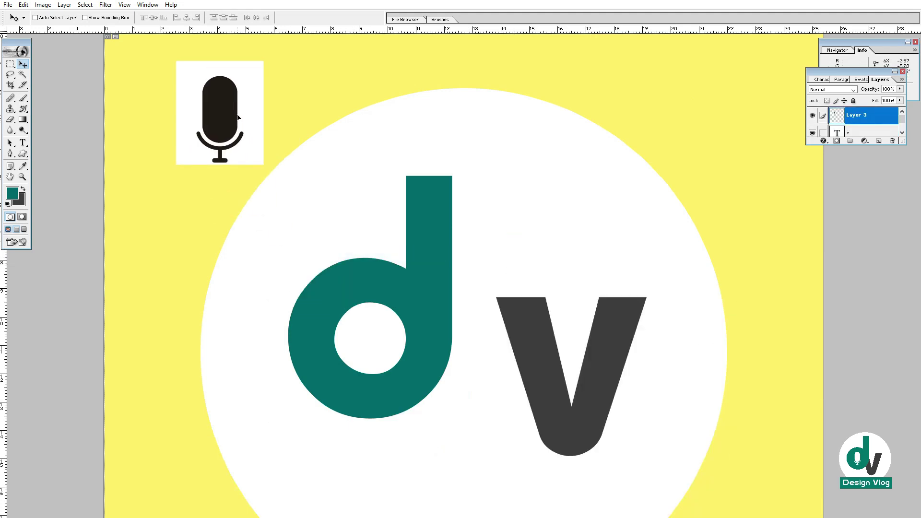
Remove the white background around the microphone using a Magic Wand selection.
key("z")
left_click_drag(132, 80, 485, 251)
left_click_drag(462, 220, 499, 293)
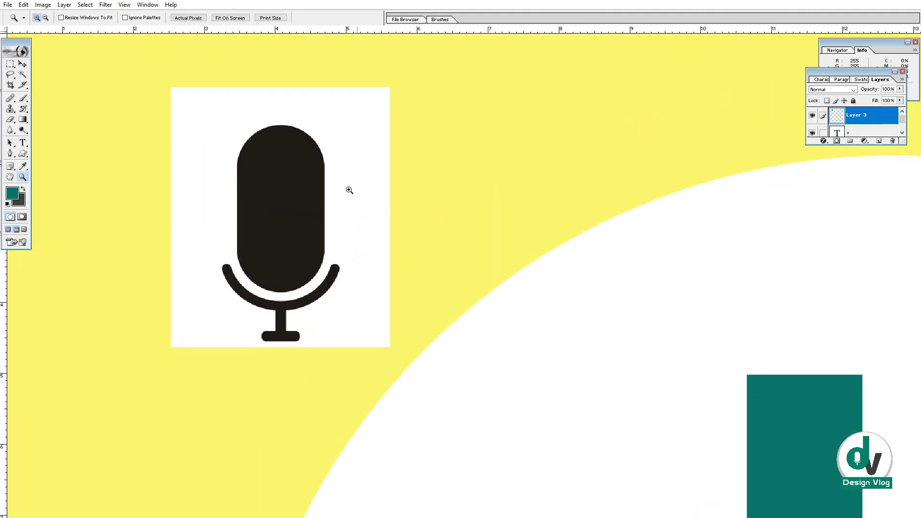
left_click(22, 75)
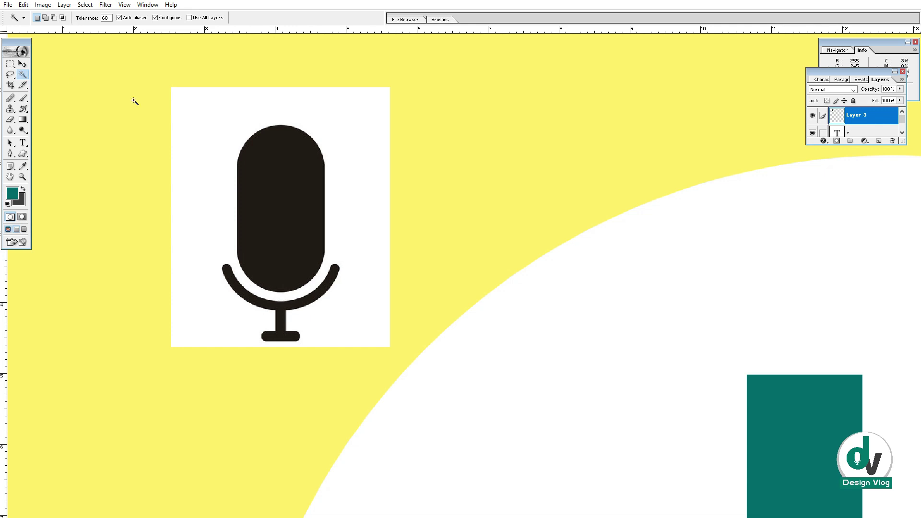
left_click(222, 121)
key("Delete")
key("ctrl+d")
key("v")
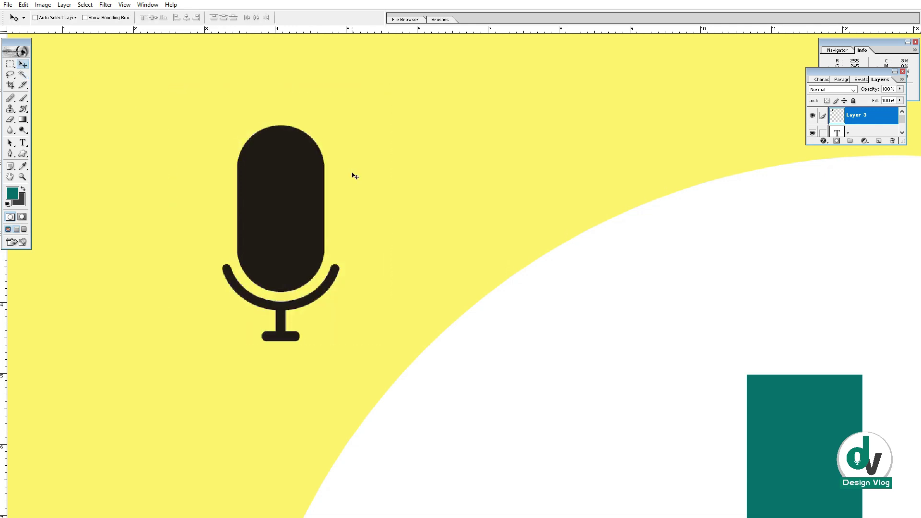
Try moving the microphone to the white circle's upper-left edge, and undo the move.
key("ctrl+0")
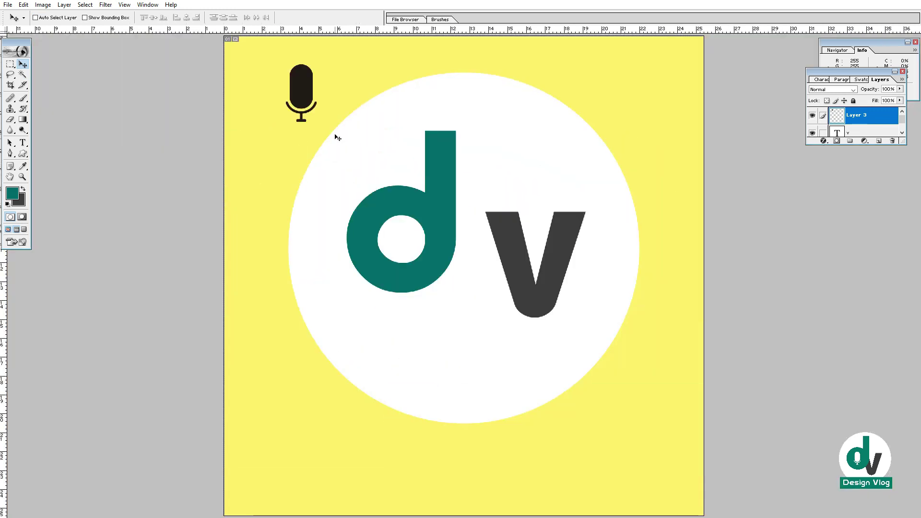
left_click_drag(310, 84, 359, 124)
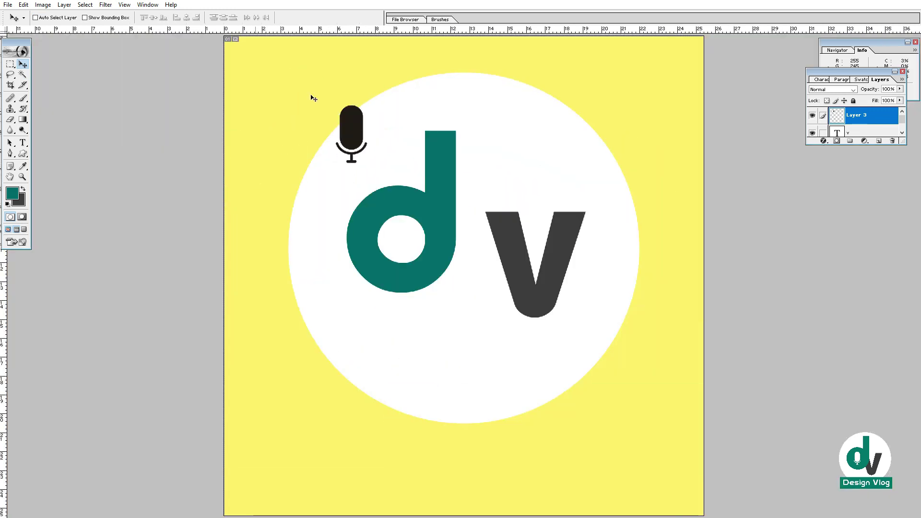
right_click(559, 121)
left_click(568, 127)
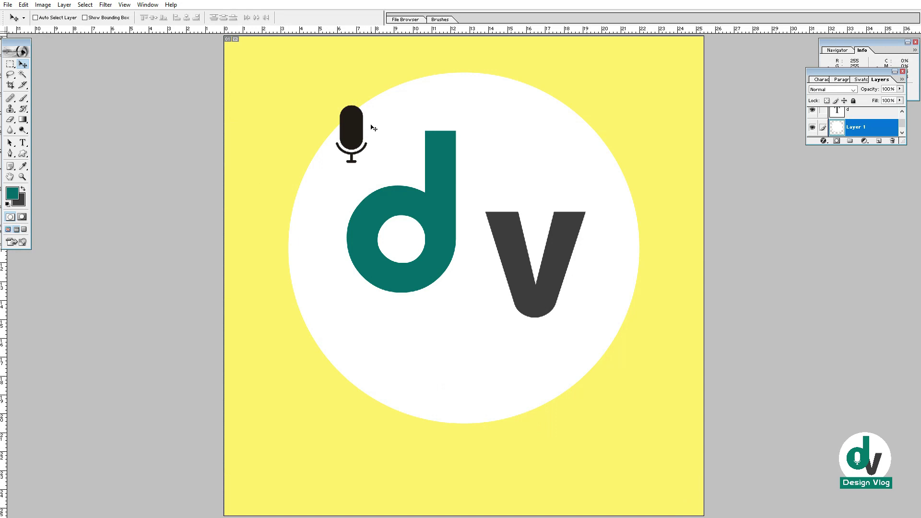
key("ctrl+z")
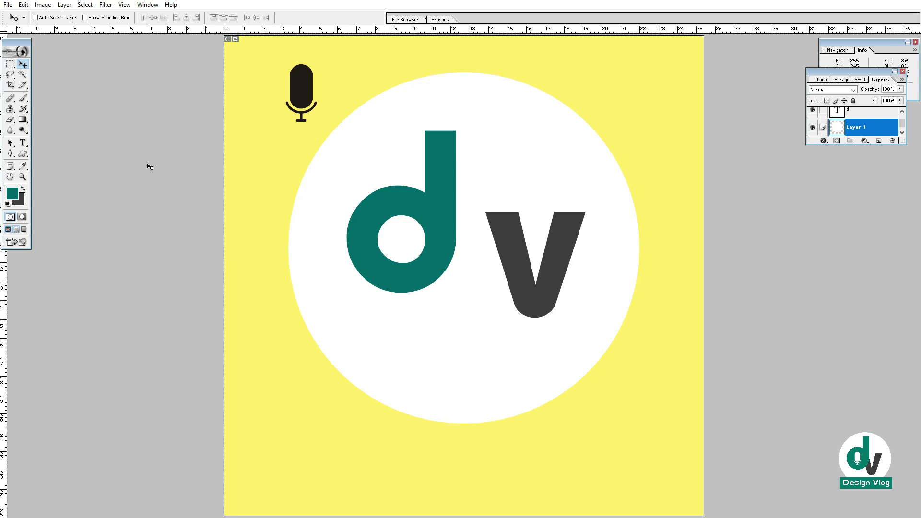
Select the microphone's Layer 3 and move the microphone into the round opening of the "d".
left_click(11, 153)
left_click(25, 65)
right_click(305, 81)
left_click(312, 88)
right_click(298, 75)
left_click(307, 81)
left_click_drag(307, 82, 323, 109)
left_click(10, 64)
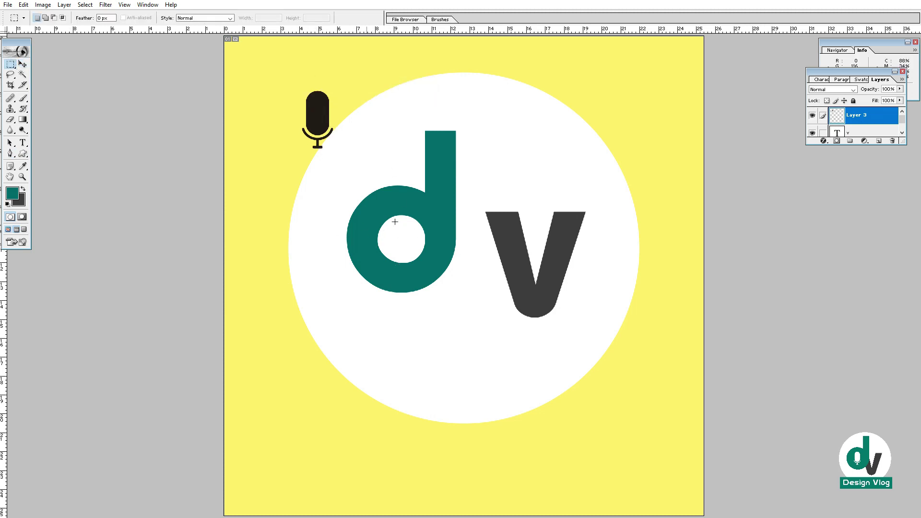
key("v")
left_click_drag(302, 109, 413, 223)
Try scaling the microphone to 64.2% inside the opening of the "d", and undo the scaling.
key("ctrl+t")
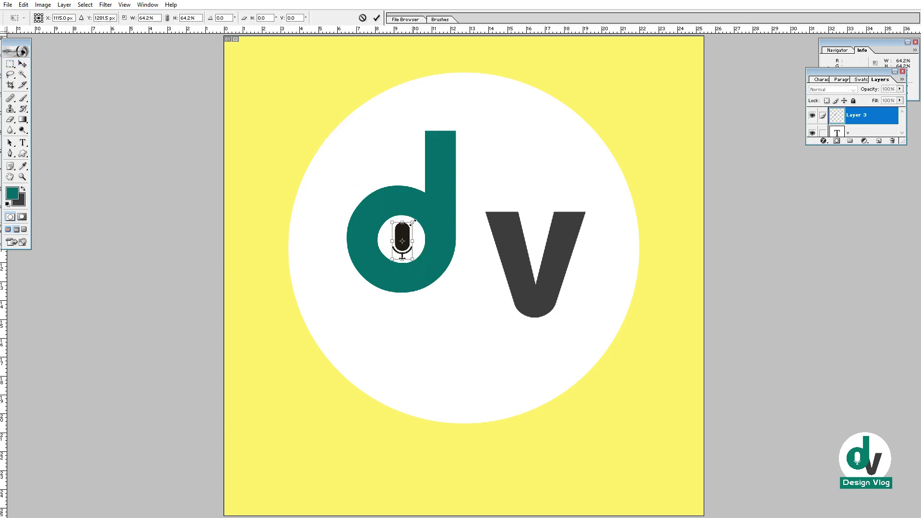
key("Return")
key("z")
left_click_drag(342, 147, 535, 342)
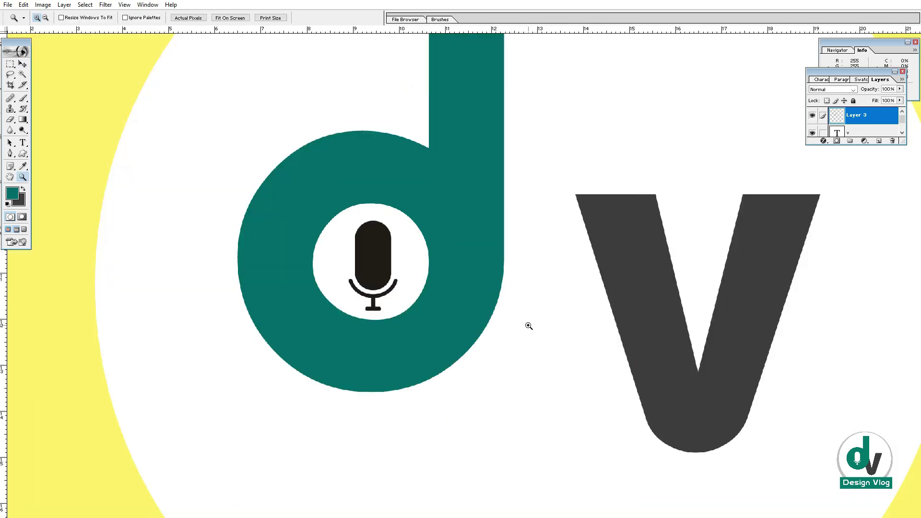
key("ctrl+z")
Select the "d" layer and draw a circular selection around the microphone that covers the whole opening of the "d".
key("ctrl+0")
key("v")
right_click(415, 228)
left_click(422, 232)
left_click(15, 68)
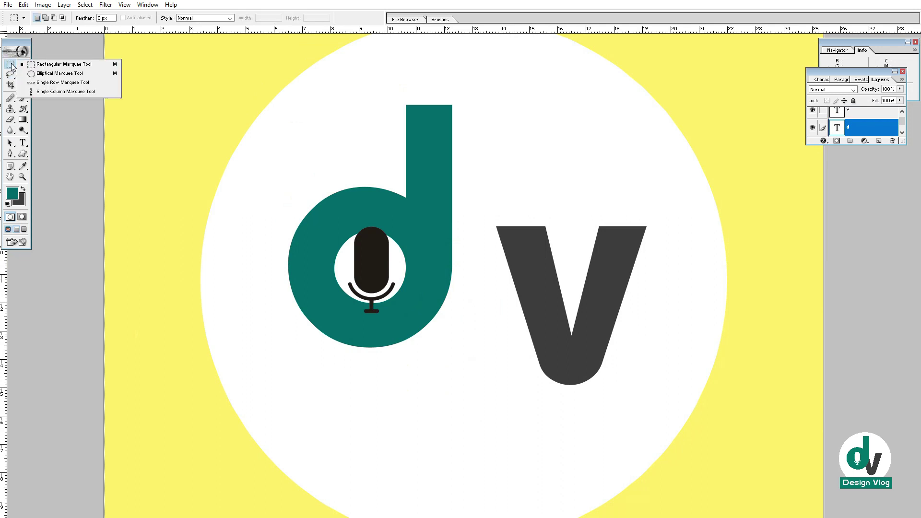
left_click(57, 74)
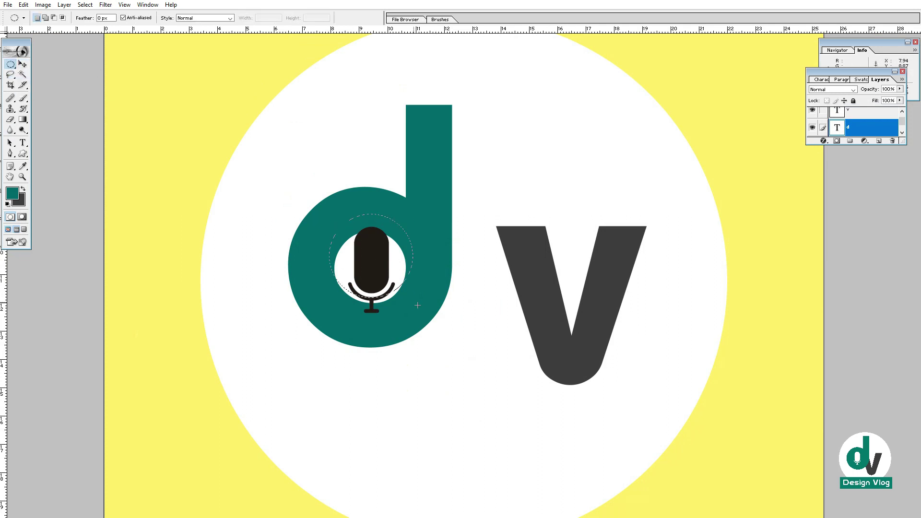
left_click_drag(429, 321, 430, 322)
left_click_drag(400, 277, 392, 280)
Add a new layer above the "d" and fill the circular selection with teal to close the letter's opening.
key("ctrl+shift+alt+n")
key("i")
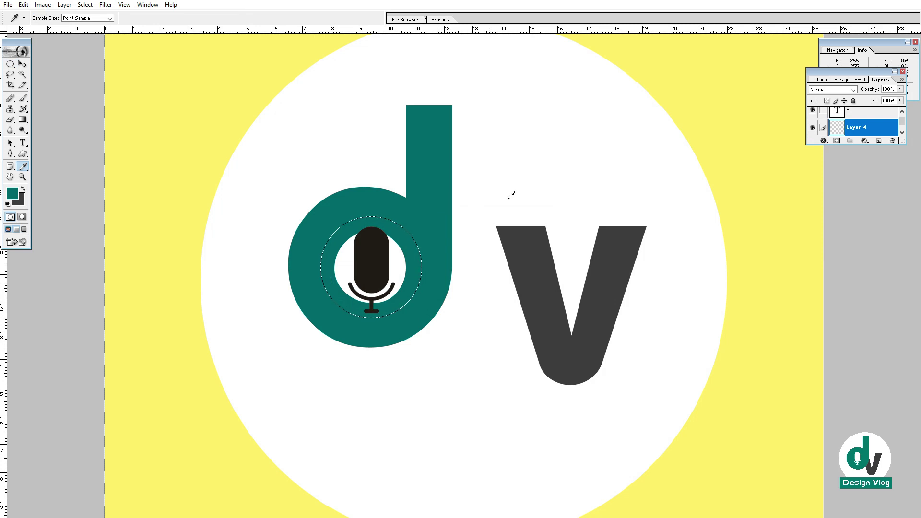
left_click_drag(719, 97, 238, 99)
left_click(23, 166)
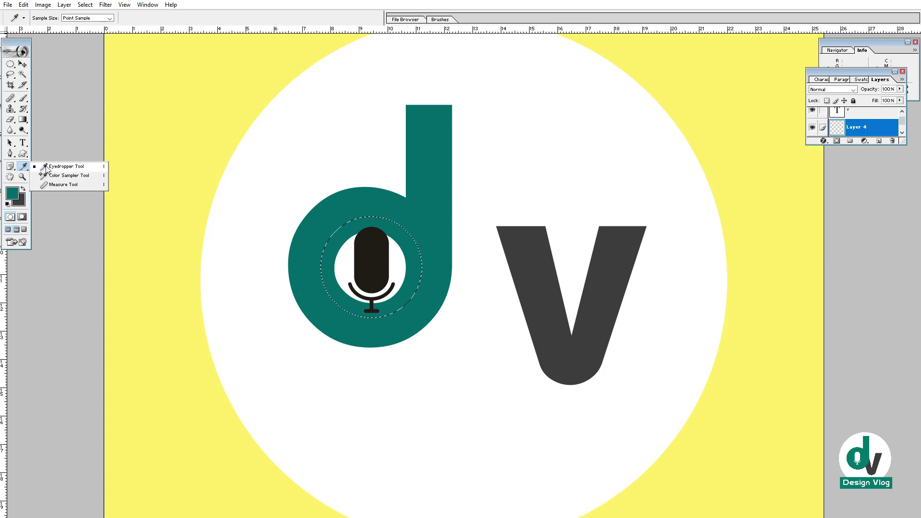
left_click(53, 166)
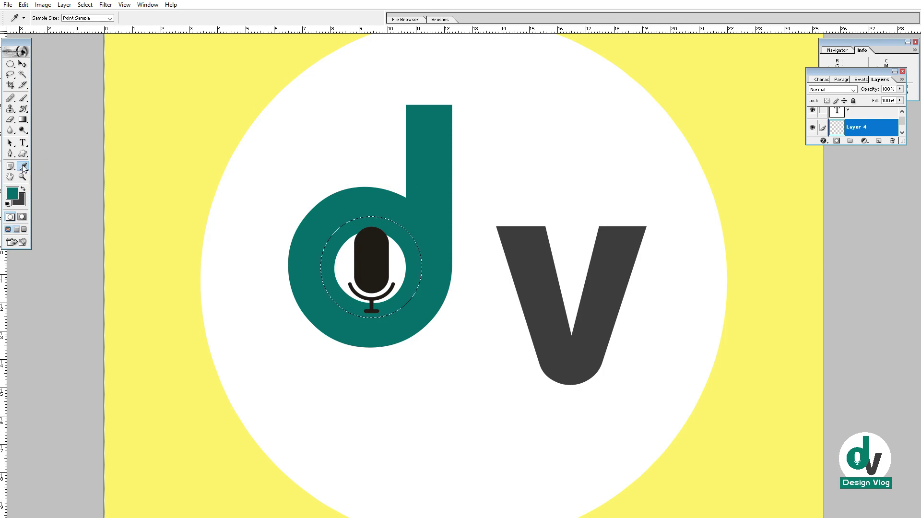
key("x")
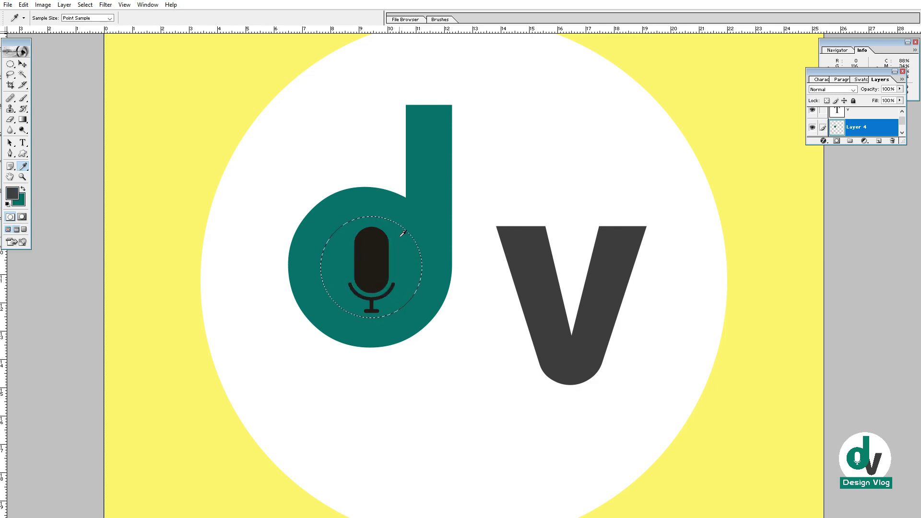
Try moving the teal circle off the "d" to above the "v" and back over the letter's opening.
key("v")
left_click_drag(402, 233, 513, 140)
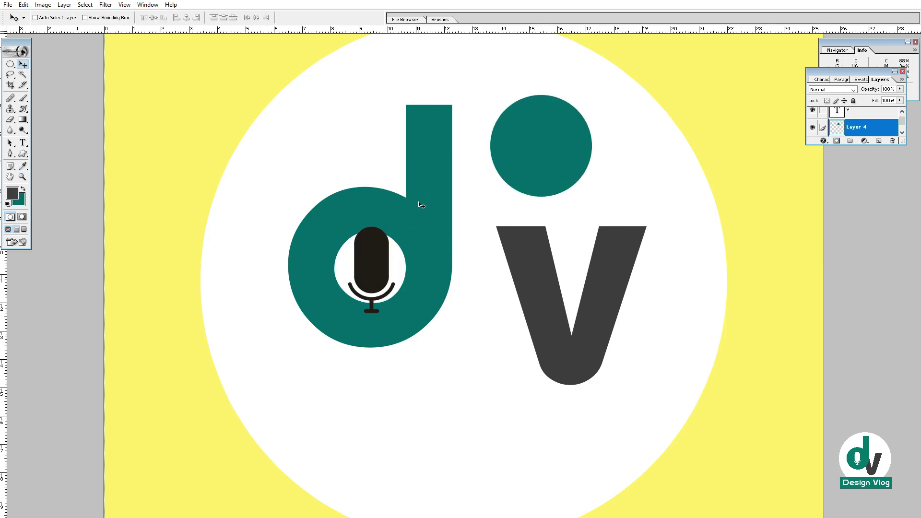
right_click(543, 172)
left_click(557, 157)
left_click_drag(546, 160, 424, 266)
key("ctrl+z")
Try moving the "d" and the teal circle separately, undoing each move.
right_click(401, 251)
left_click(410, 257)
right_click(419, 214)
left_click(428, 219)
left_click_drag(434, 203, 442, 264)
key("ctrl+z")
right_click(443, 194)
left_click(450, 198)
left_click_drag(447, 202, 455, 168)
key("ctrl+z")
left_click_drag(422, 220, 440, 177)
key("ctrl+z")
right_click(374, 253)
left_click(390, 270)
left_click_drag(389, 280, 421, 404)
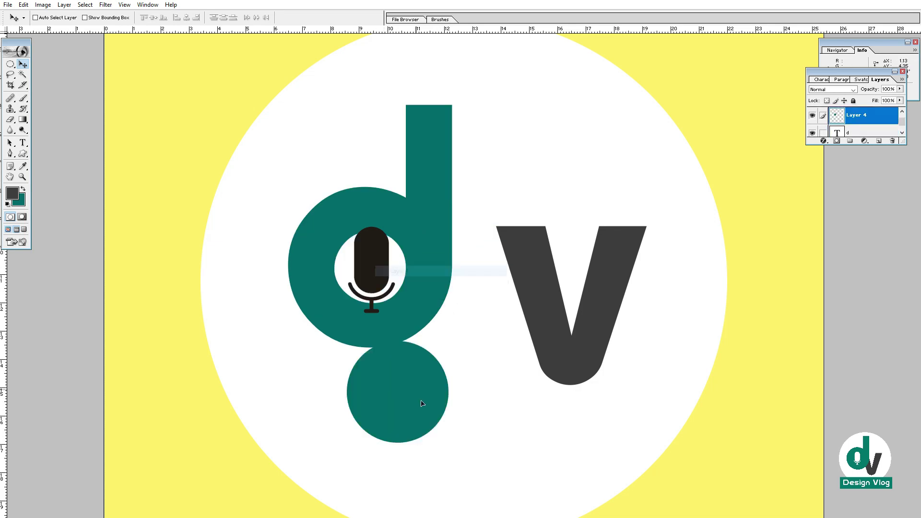
key("ctrl+z")
Select the microphone's Layer 3 and fill its existing pixels with white.
right_click(373, 254)
left_click(387, 259)
right_click(372, 255)
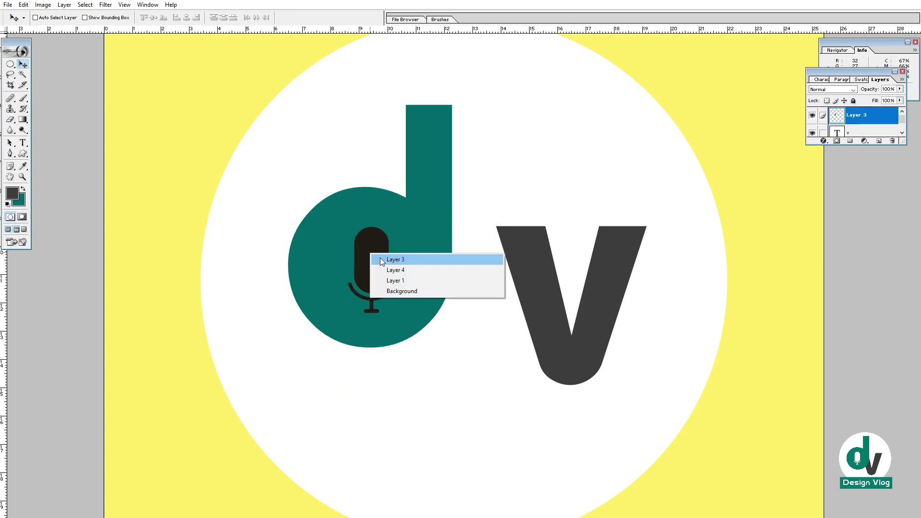
left_click(382, 259)
key("d")
key("s")
key("ctrl+shift+BackSpace")
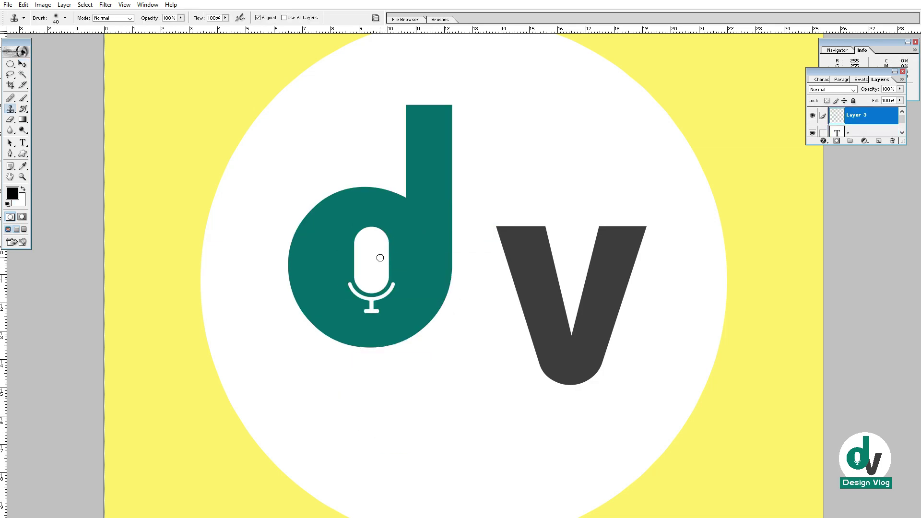
Shift the white microphone slightly within the bowl of the "d" and scale it to 114.5%.
key("v")
left_click_drag(382, 267, 375, 262)
key("ctrl+t")
left_click_drag(394, 218, 395, 220)
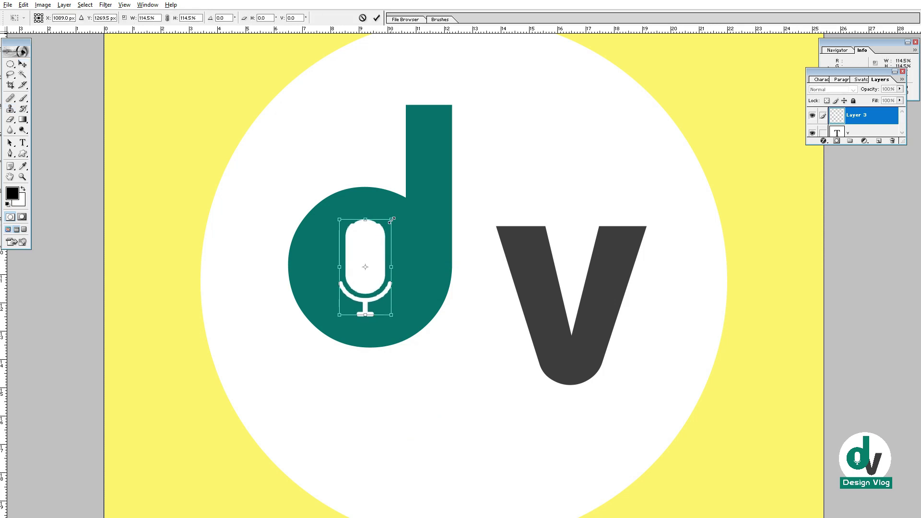
key("Return")
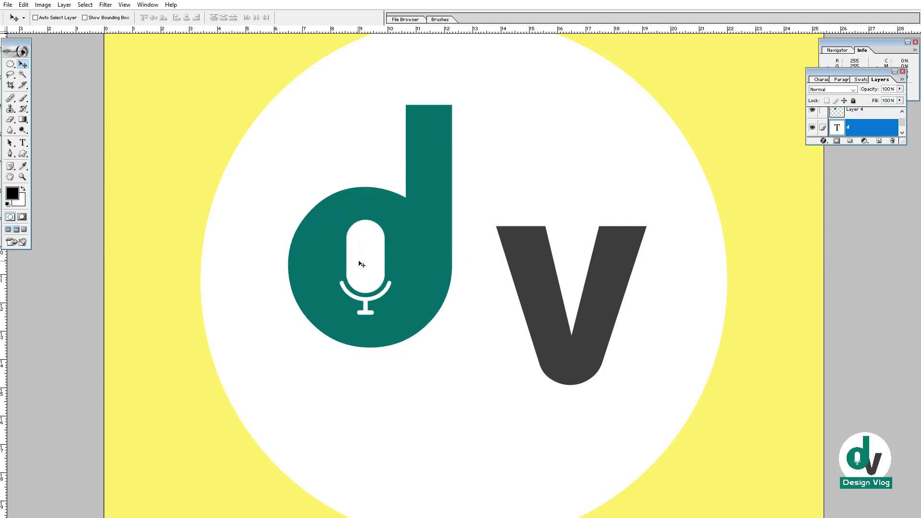
Select the microphone layer and link the teal circle's Layer 4 and the "d" layer to it.
right_click(361, 264)
left_click(365, 258)
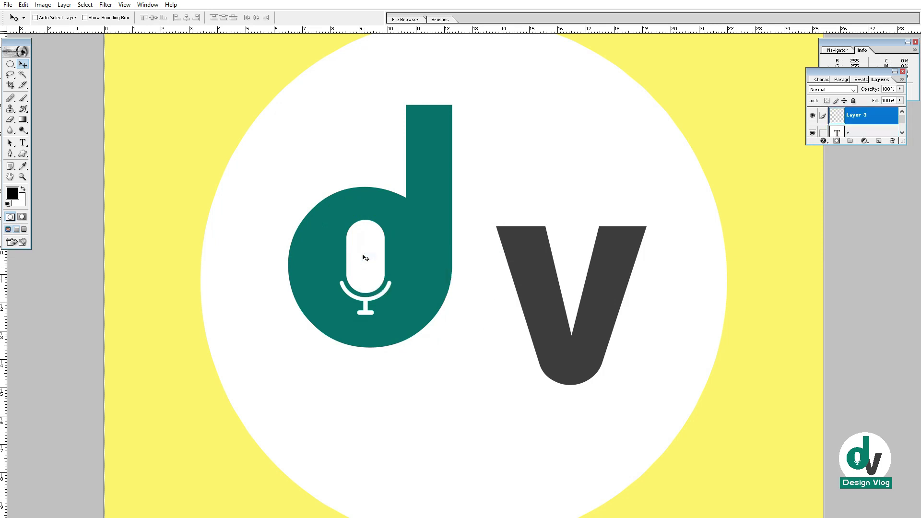
right_click(390, 262)
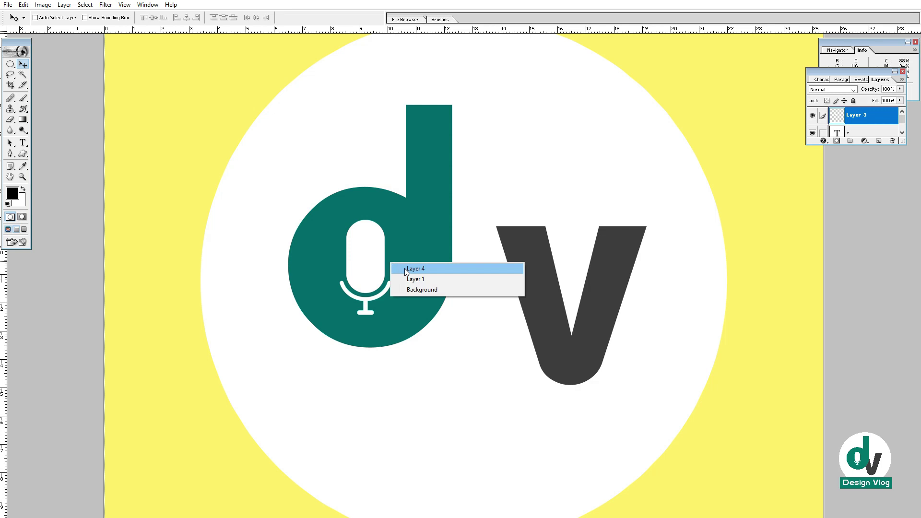
left_click(407, 268)
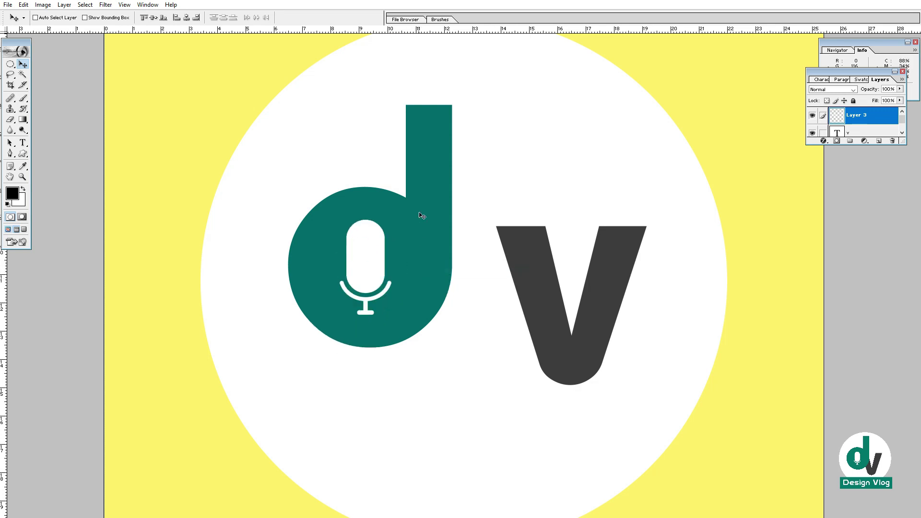
right_click(421, 215)
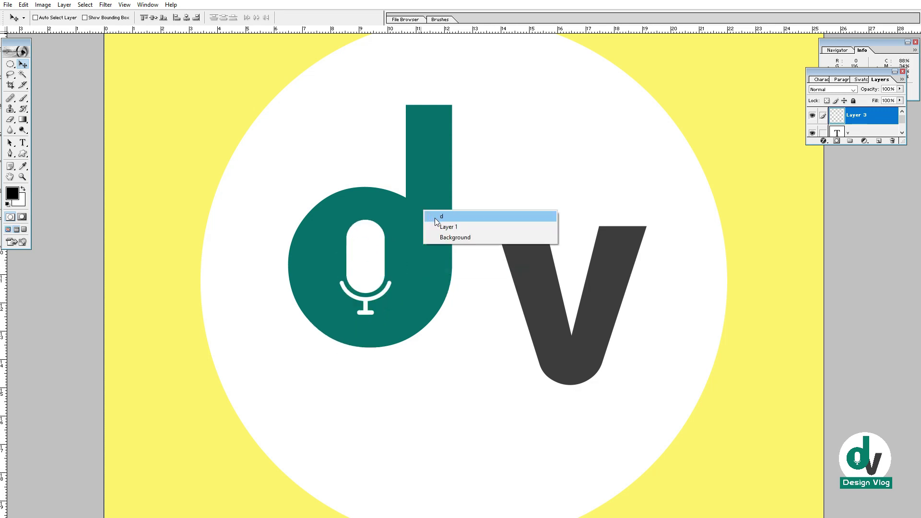
left_click(427, 215)
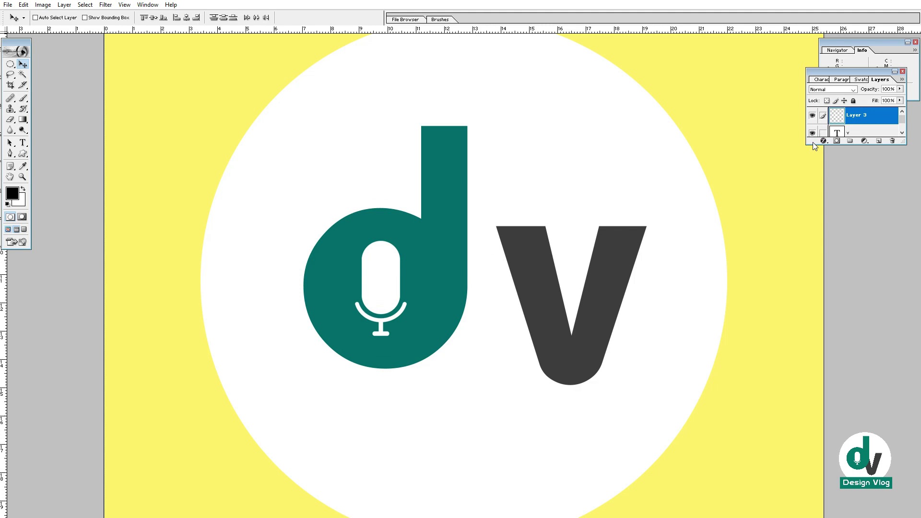
Shift the linked "d" and microphone slightly, and move the "v" so it overlaps the stem of the "d".
left_click_drag(404, 234, 367, 292)
right_click(536, 287)
left_click(544, 293)
left_click_drag(538, 285, 471, 306)
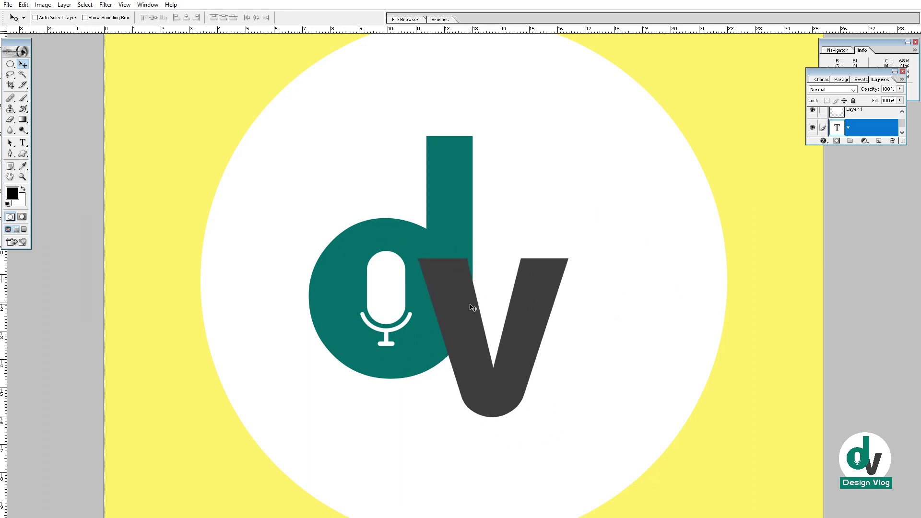
Reposition the "v" against the stem of the "d" while testing its stacking order, and enlarge the layer list.
key("ctrl+bracketleft")
left_click_drag(521, 326, 589, 300)
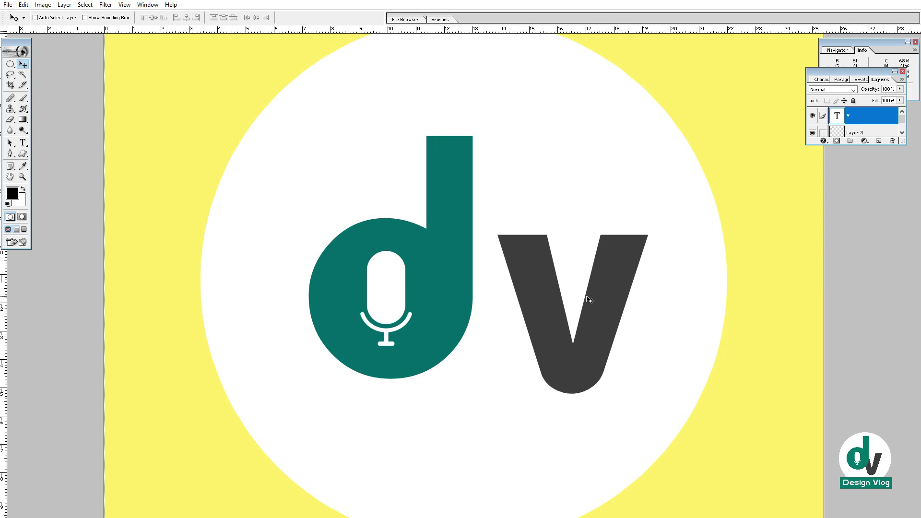
key("ctrl+bracketleft")
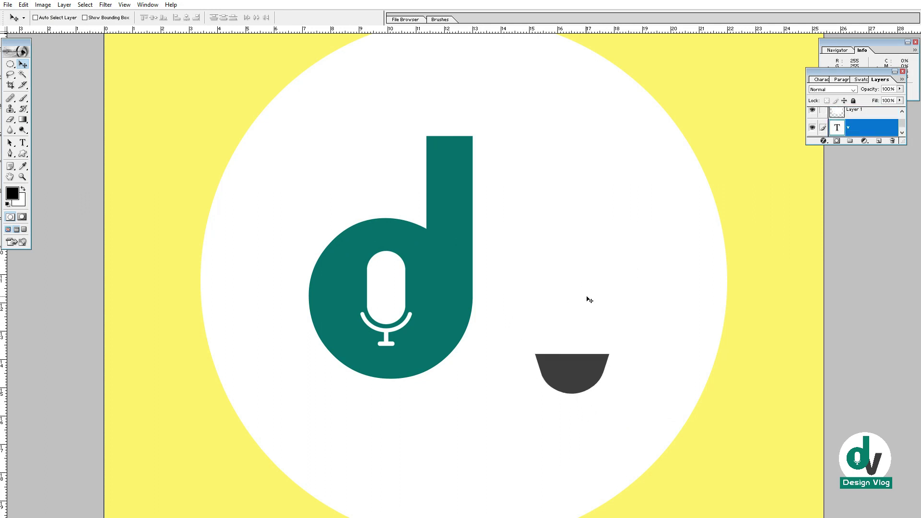
left_click_drag(589, 299, 519, 291)
key("ctrl+bracketleft")
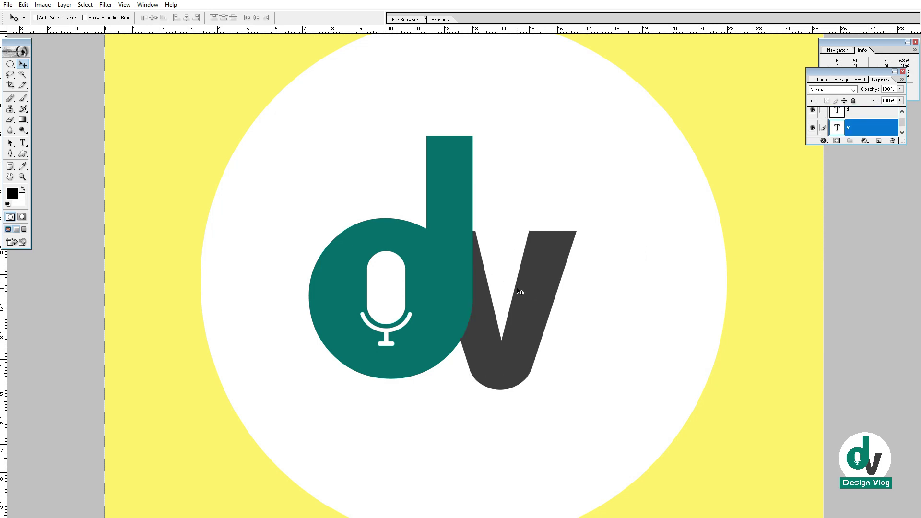
key("ctrl+bracketright")
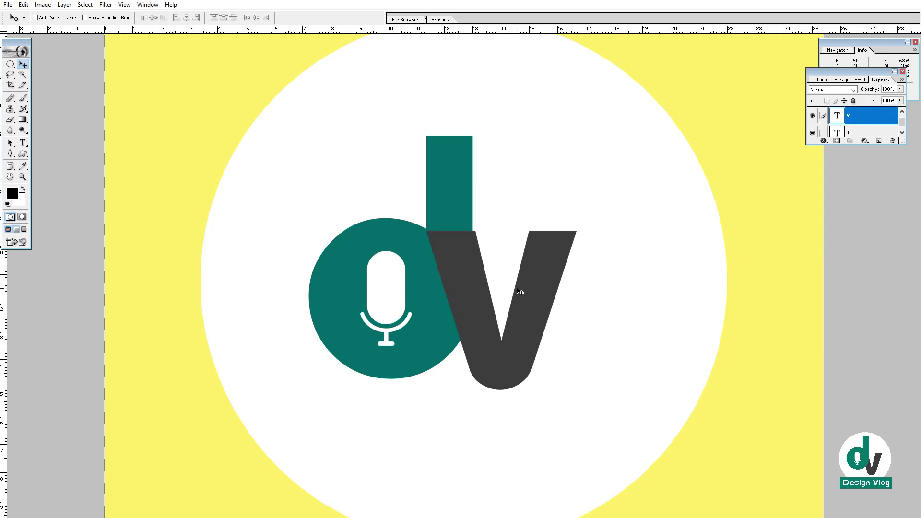
left_click_drag(858, 145, 868, 349)
Cycle the "v" layer up and down through the stacking order to compare overlaps with the "d".
key("ctrl+bracketright")
key("ctrl+bracketright")
key("ctrl+bracketleft")
key("ctrl+bracketleft")
key("ctrl+bracketleft")
key("ctrl+bracketright")
key("ctrl+bracketright")
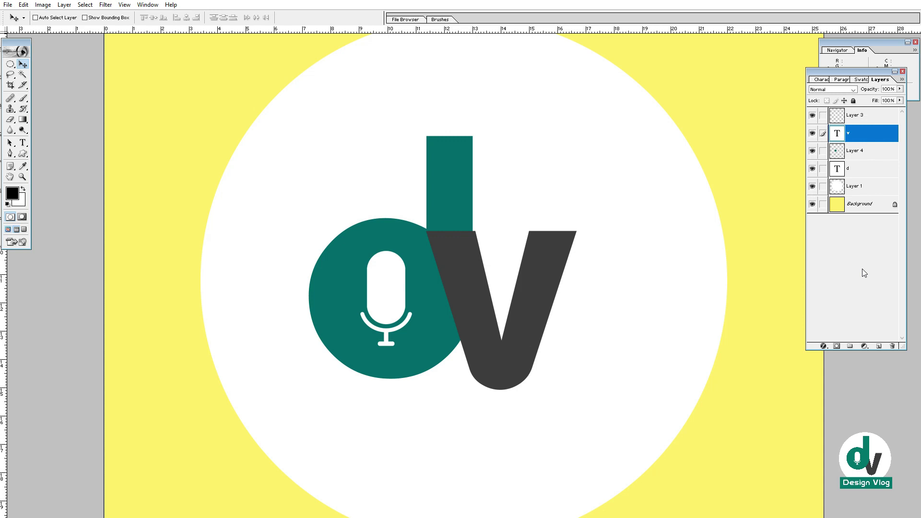
key("ctrl+bracketright")
key("ctrl+bracketleft")
key("ctrl+bracketleft")
key("ctrl+bracketleft")
key("ctrl+bracketleft")
key("ctrl+bracketright")
key("ctrl+bracketright")
key("ctrl+bracketright")
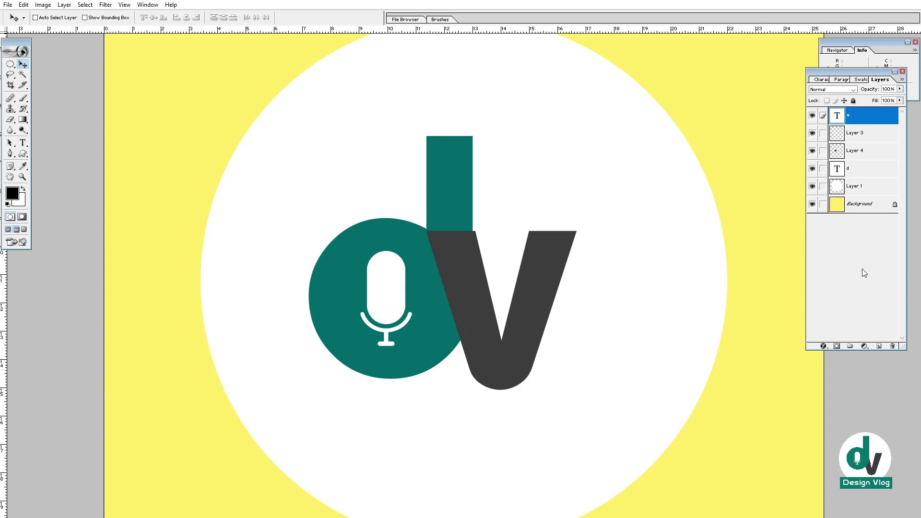
Place the "v" layer below Layer 4 and the "d" layer, and shift the letter slightly down beside the stem.
left_click_drag(859, 137, 863, 173)
mouse_move(866, 127)
left_mouse_down()
mouse_move(871, 177)
mouse_move(870, 142)
left_mouse_up()
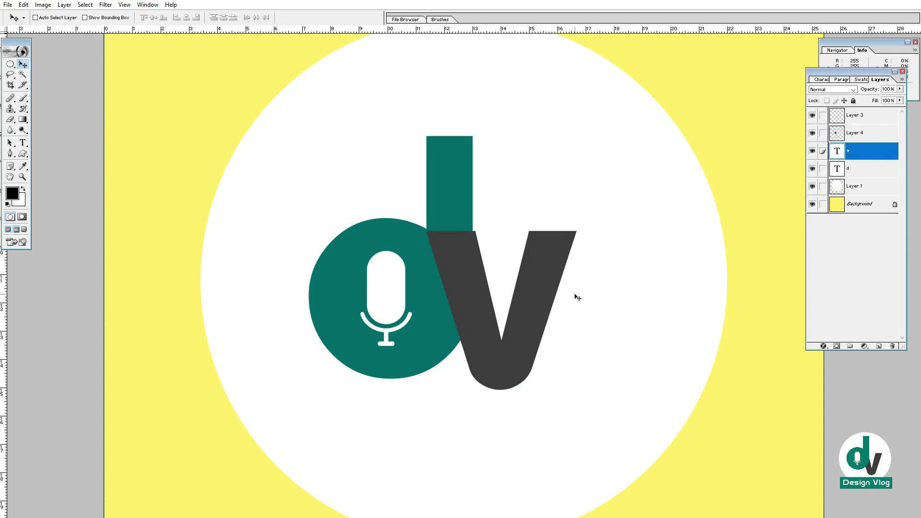
left_click_drag(542, 264, 531, 292)
key("ctrl+bracketleft")
Try moving part of the teal "d" on its own and undo the move.
right_click(431, 268)
left_click(441, 276)
left_click_drag(442, 289, 429, 273)
key("ctrl+z")
Select the "d" layer and link the "v" layer to it.
right_click(439, 278)
left_click(447, 284)
key("ctrl+z")
right_click(530, 300)
left_click(543, 305, "shift")
Scale up the linked "dv" lettermark with its microphone and center it within the white circle.
key("ctrl+minus")
key("ctrl+minus")
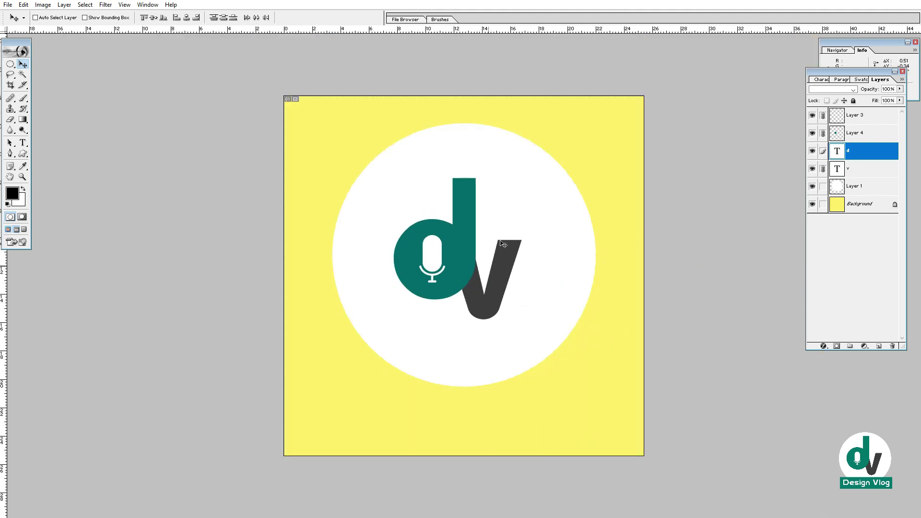
key("ctrl+t")
left_click_drag(522, 177, 540, 157)
key("Return")
left_click_drag(496, 244, 492, 244)
key("Up")
Select the white circle's Layer 1 and duplicate it with an offset down and to the right.
right_click(528, 209)
left_click(541, 213)
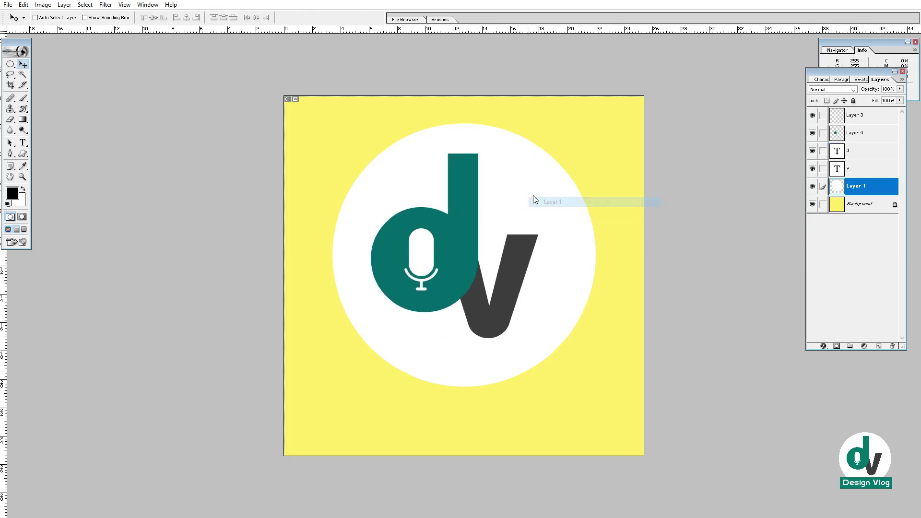
right_click(551, 214)
left_click(559, 217)
right_click(551, 200)
left_click(558, 206)
right_click(553, 194)
left_click(556, 198)
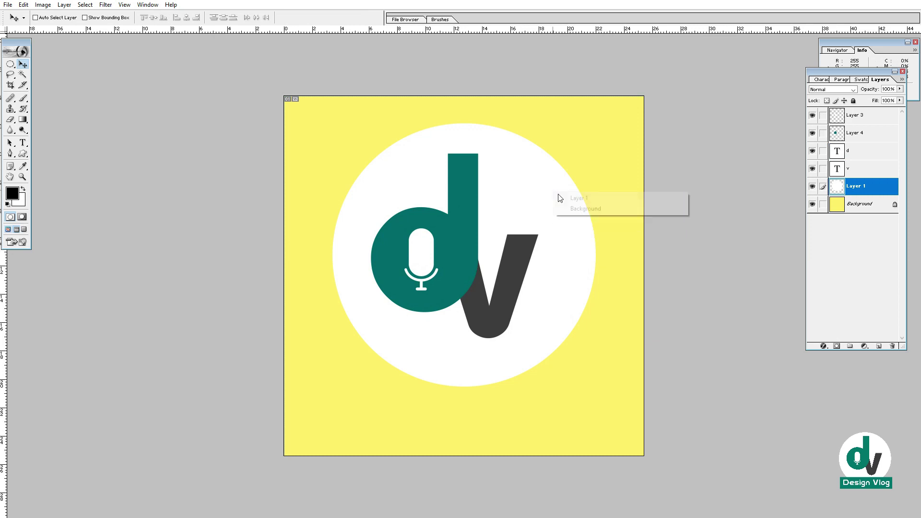
right_click(564, 194)
left_click(570, 200)
right_click(561, 203)
left_click(568, 209)
left_click_drag(575, 217, 590, 263)
key("ctrl+z")
right_click(563, 213)
left_click(569, 218)
key("Tab")
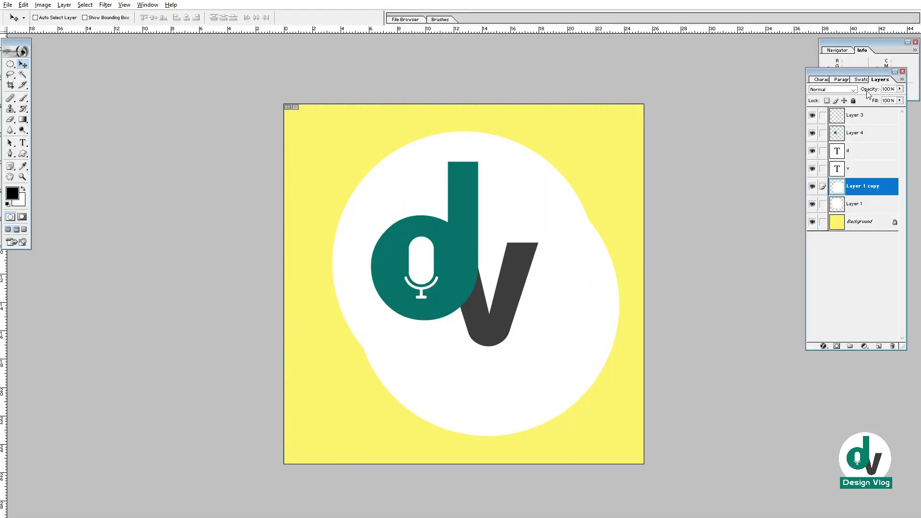
Fill the circle copy with a dark gray swatch and place it behind the original white circle.
left_click(861, 80)
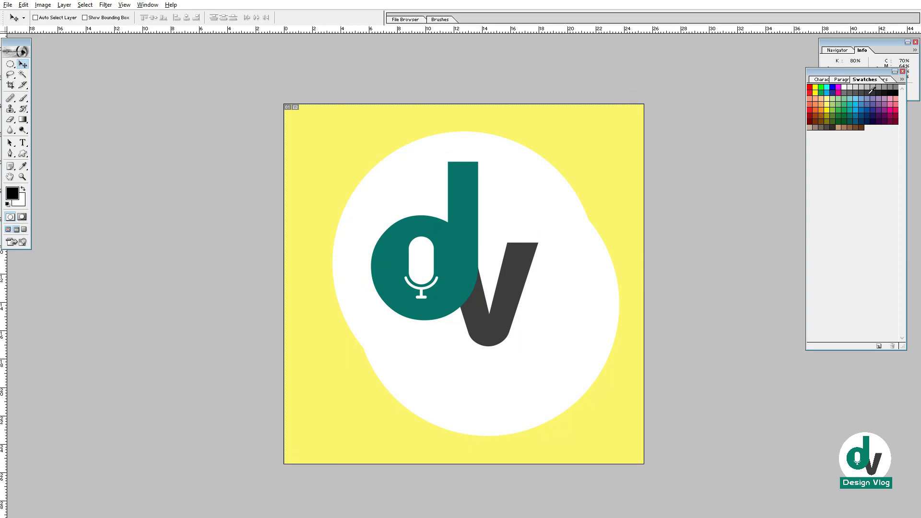
left_click(855, 91)
key("x")
key("ctrl+BackSpace")
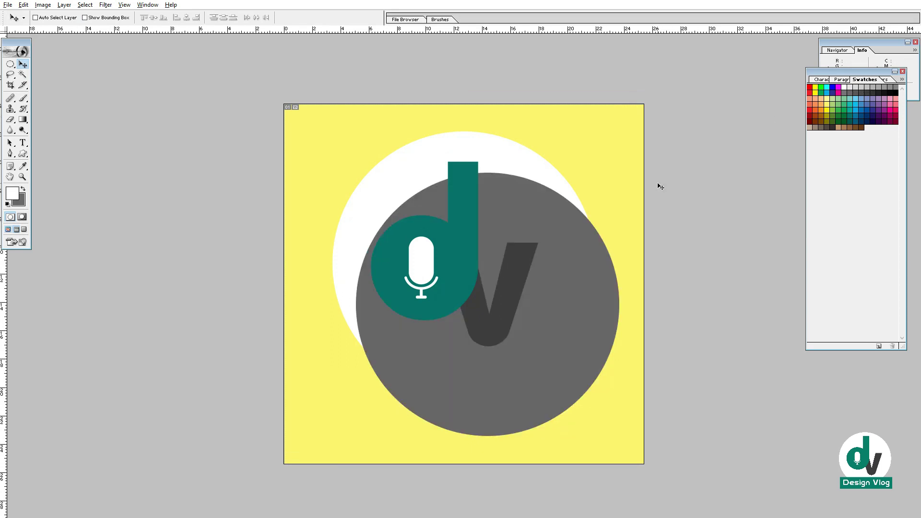
key("ctrl+bracketleft")
left_click_drag(670, 195, 643, 171)
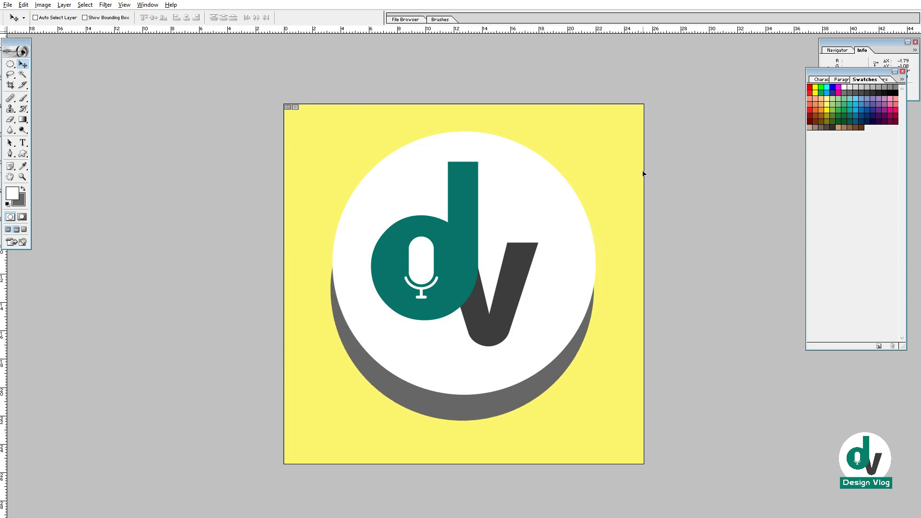
Scale the gray circle up slightly and move it up to form a rim around the white circle.
key("ctrl+t")
left_click_drag(599, 146, 607, 140)
key("Return")
left_click_drag(523, 282, 522, 269)
Select the gray rim circle and recolor it with the lighter 25% gray swatch.
right_click(598, 308)
left_click(609, 313)
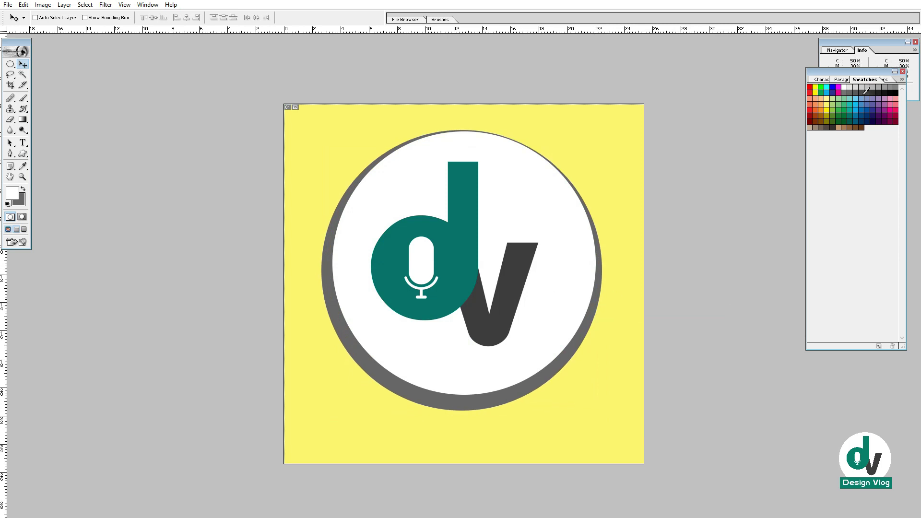
left_click(882, 86)
key("shift+alt+BackSpace")
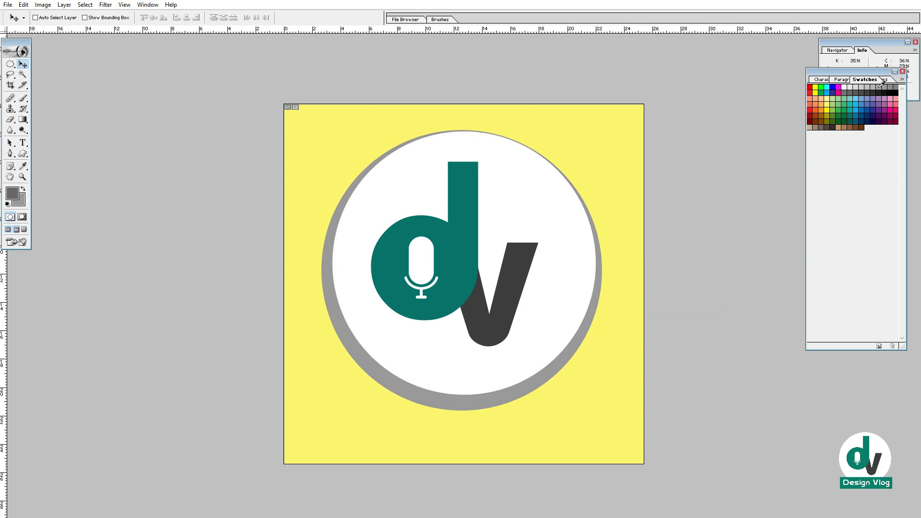
left_click(873, 86)
left_click(868, 86)
key("ctrl+BackSpace")
key("ctrl+minus")
key("ctrl+minus")
key("ctrl+plus")
key("ctrl+plus")
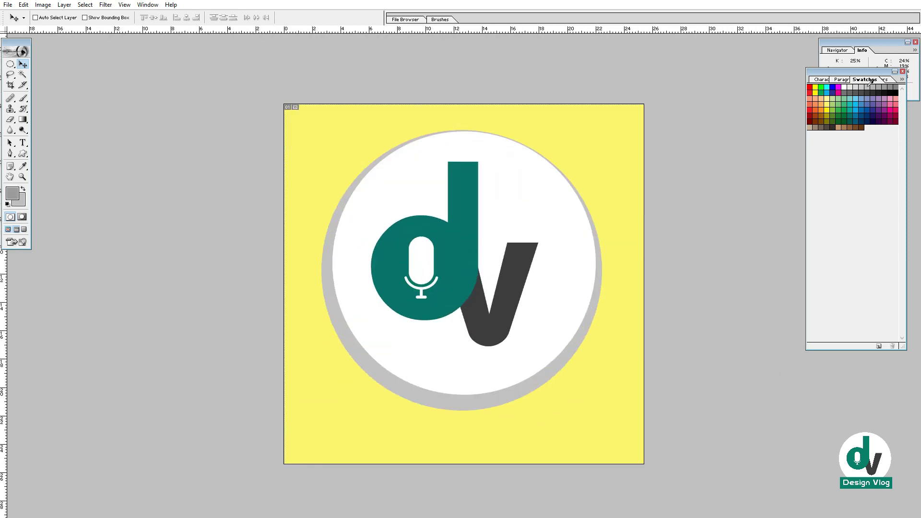
Enlarge the light gray circle slightly and nudge it until its rim surrounds the white circle on all sides.
key("Right")
key("Up")
key("Up")
key("Up")
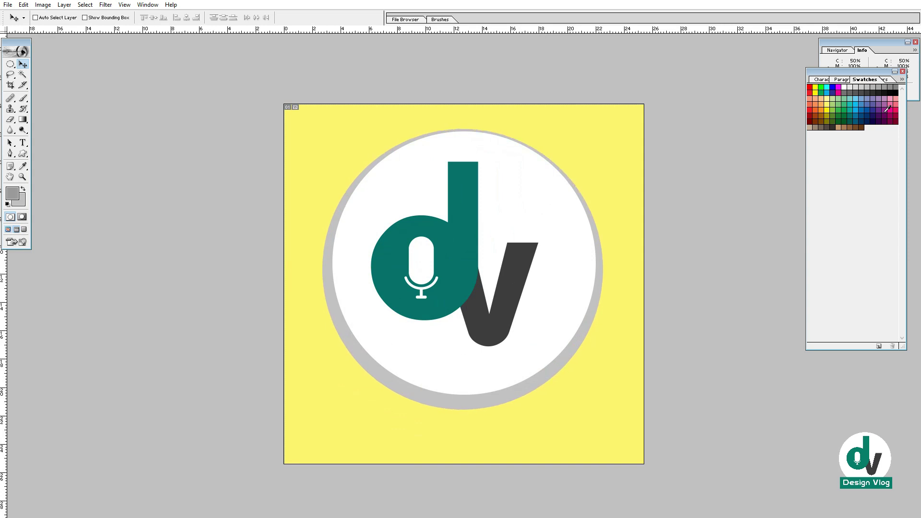
key("ctrl+t")
left_click_drag(607, 409, 606, 414)
key("Return")
key("Left")
key("Left")
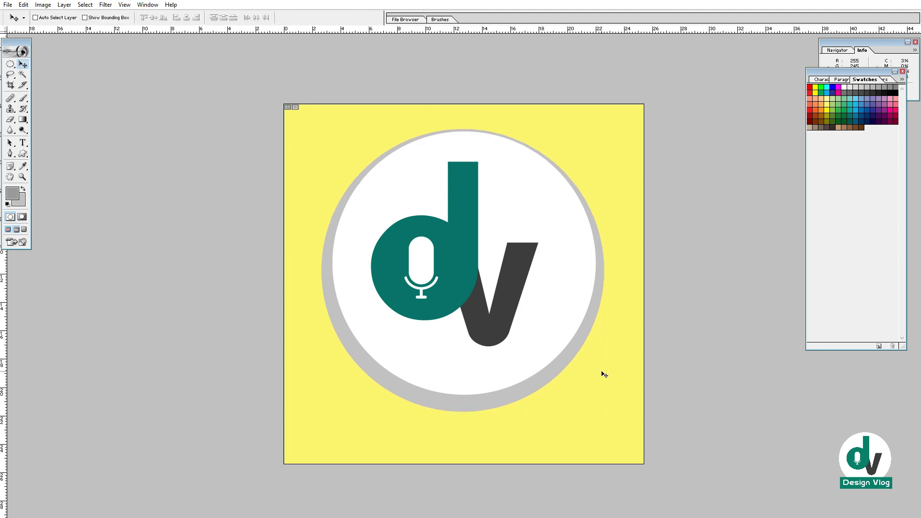
key("Up")
key("Up")
key("Up")
key("Tab")
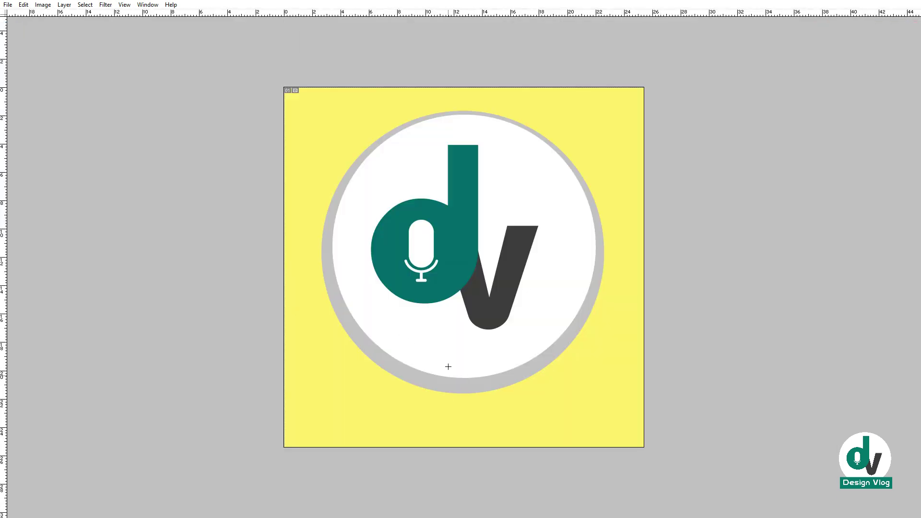
left_click_drag(374, 362, 532, 396)
left_click(522, 391)
key("Tab")
Make a wide rectangular marquee selection across the lower edge of the circles.
left_click(11, 67)
left_click(52, 64)
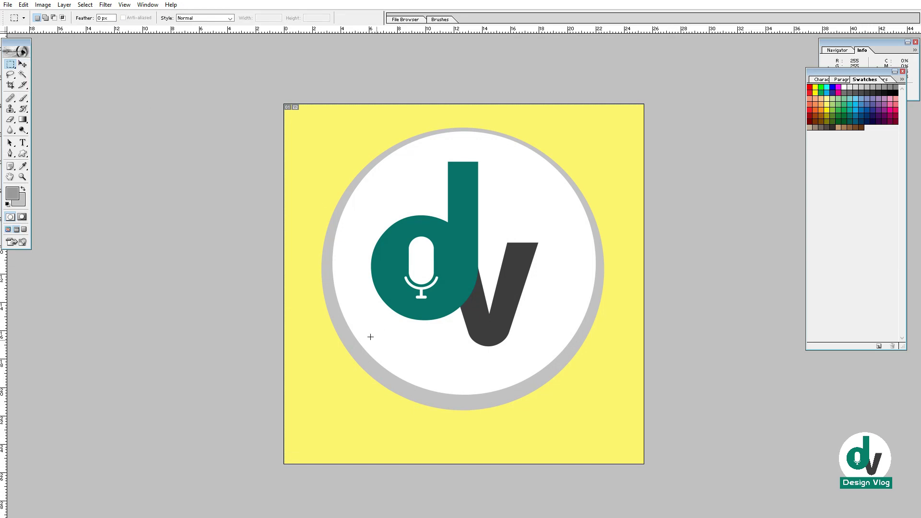
left_click_drag(345, 344, 606, 400)
left_click_drag(557, 376, 565, 387)
Create a new layer and fill the rectangular selection with the teal sampled from the "d".
key("ctrl+shift+n")
key("Return")
key("i")
left_click(470, 235)
key("x")
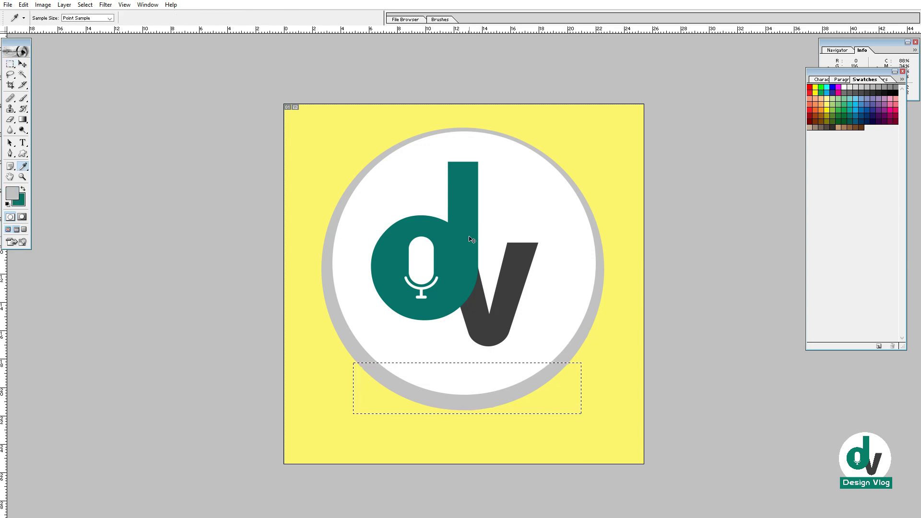
key("v")
key("ctrl+plus")
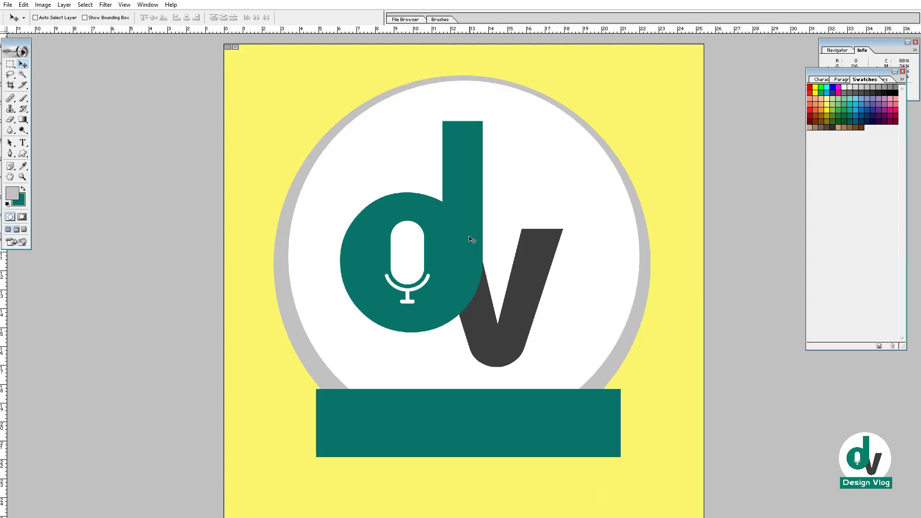
Scale up the teal bar and position it across the lower part of the circles.
key("ctrl+t")
left_click_drag(622, 388, 644, 384)
key("Return")
left_click_drag(569, 411, 571, 408)
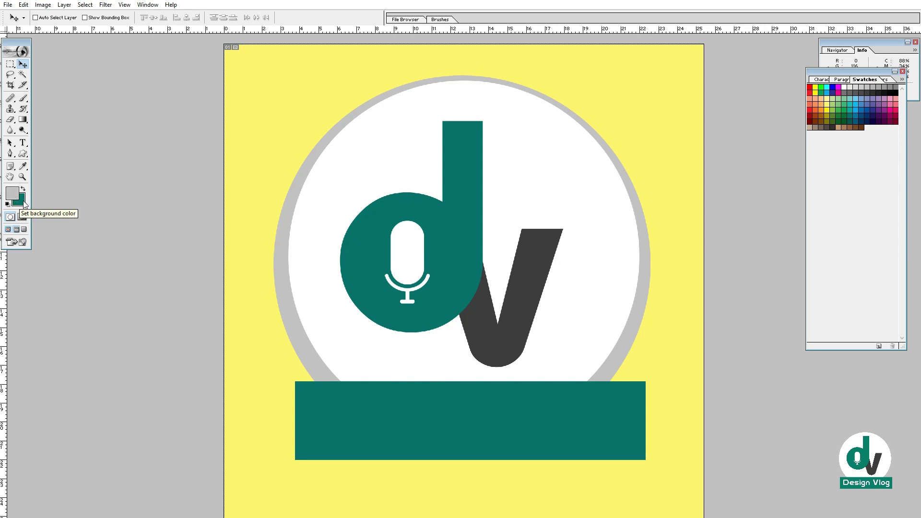
right_click(478, 316)
left_click(526, 269)
right_click(540, 267)
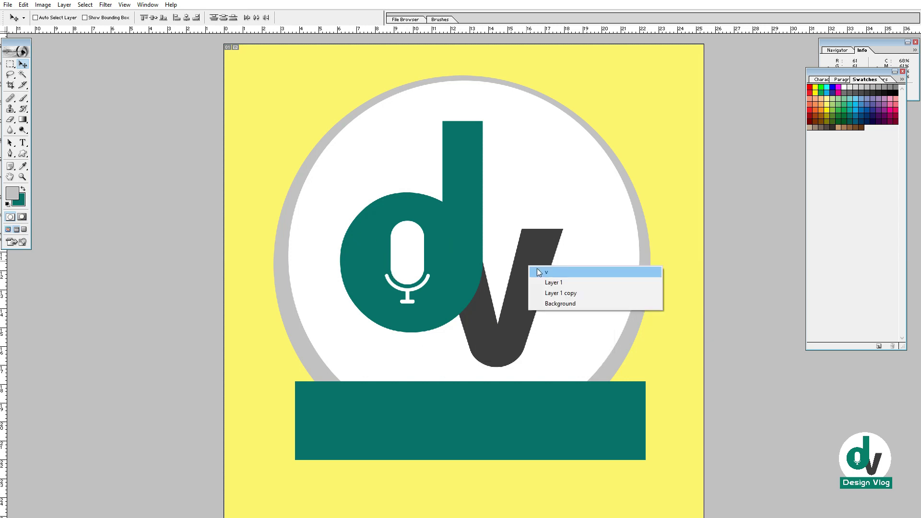
left_click(539, 266)
right_click(520, 397)
left_click(526, 402)
right_click(514, 388)
left_click(525, 395)
right_click(516, 388)
left_click(525, 397)
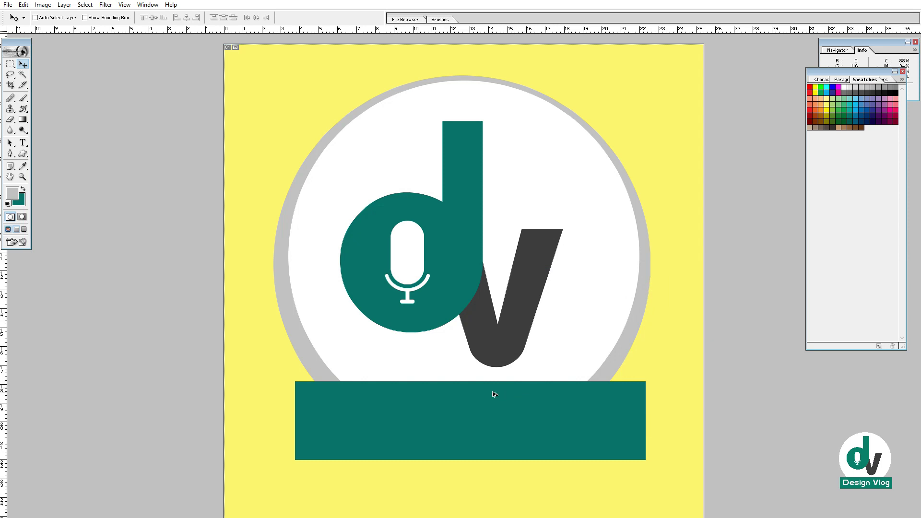
Try white, teal and light gray fills on the bar.
key("ctrl+alt+z")
right_click(500, 406)
left_click(503, 411)
key("x")
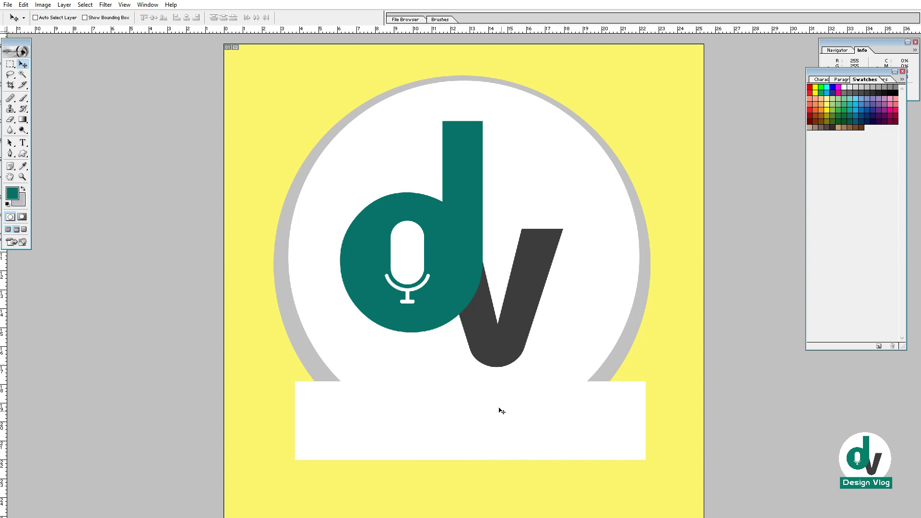
key("alt+BackSpace")
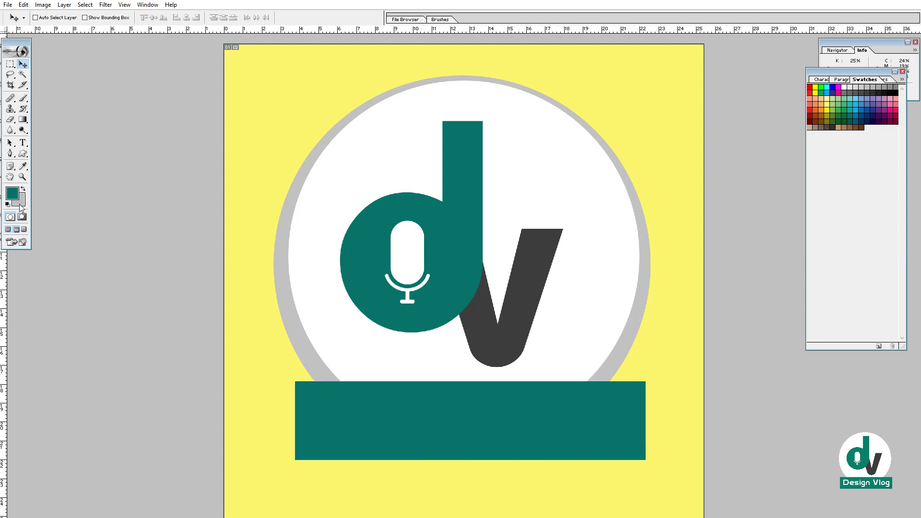
key("ctrl+BackSpace")
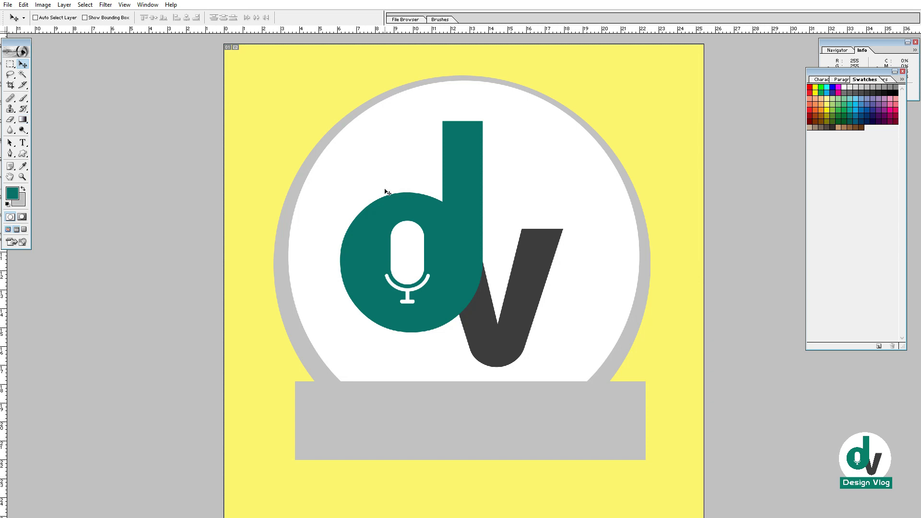
Try a teal fill on the bar and on the "v", undoing each fill.
key("x")
key("ctrl+BackSpace")
key("ctrl+z")
right_click(531, 267)
left_click(542, 272)
key("ctrl+shift+BackSpace")
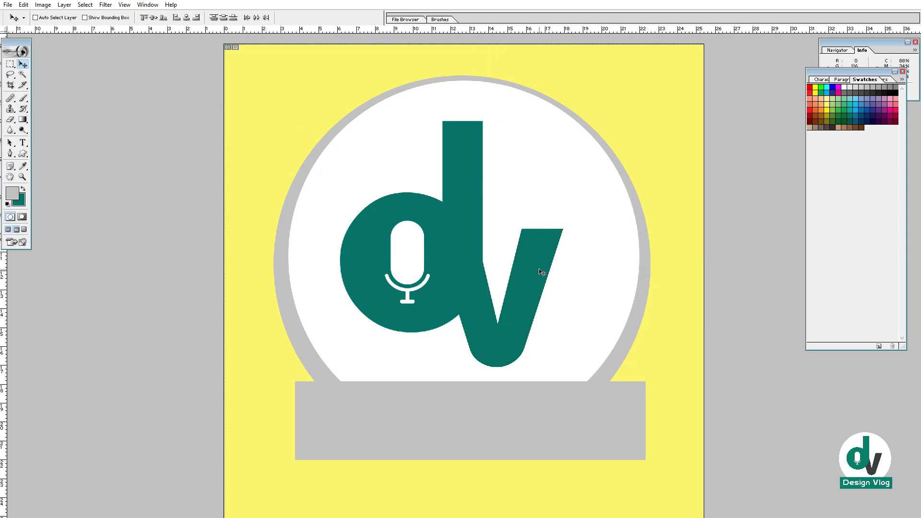
key("ctrl+z")
Sample the teal from the "d" and fill the bar with it.
right_click(470, 414)
left_click(482, 417)
key("i")
left_click(448, 302)
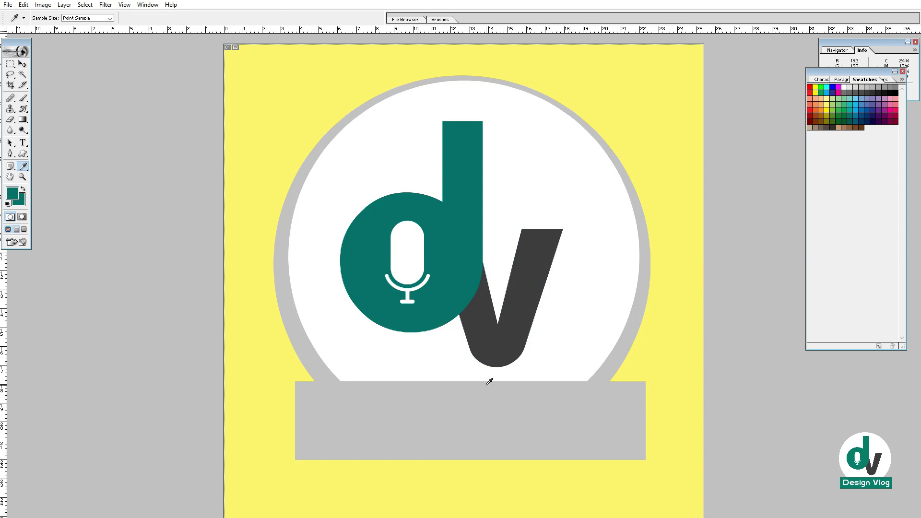
key("v")
right_click(481, 400)
left_click(505, 408)
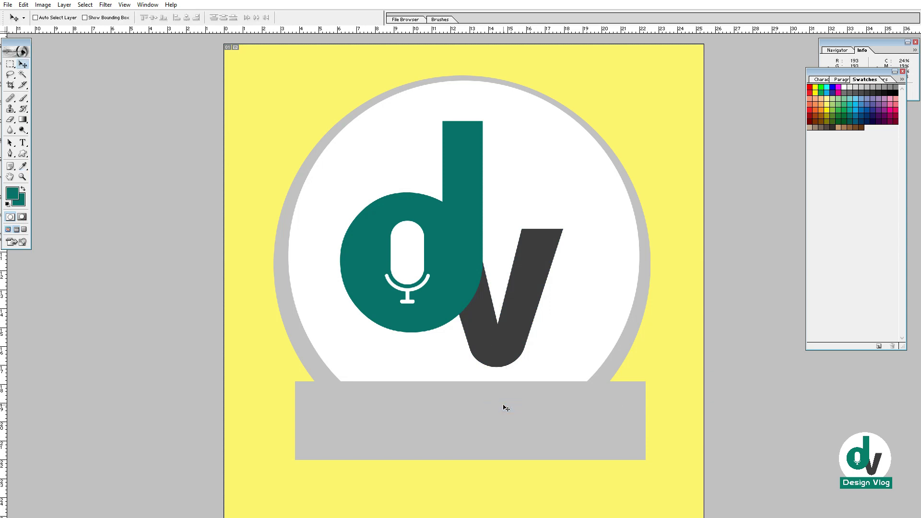
key("alt+shift+BackSpace")
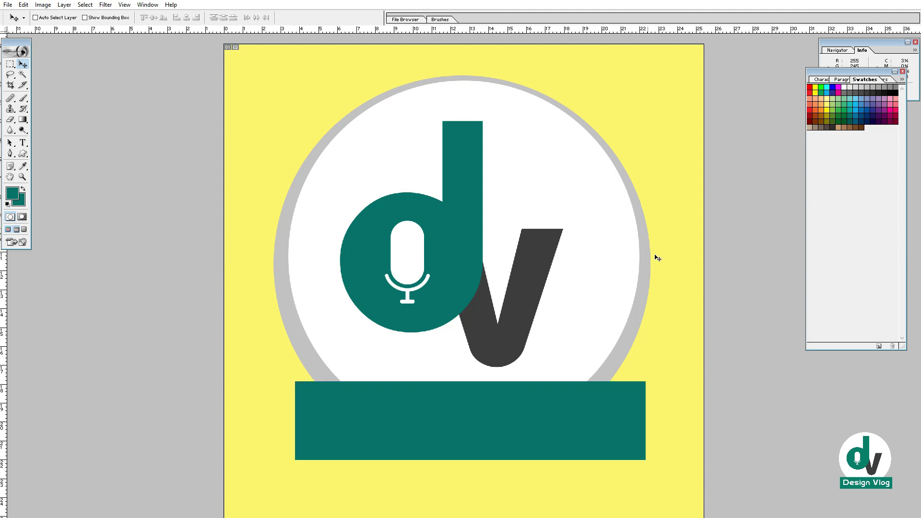
Add the teal text "Design Vlog" in the HammerFat font over the lower part of the logo.
key("ctrl+minus")
key("ctrl+minus")
key("ctrl+plus")
key("ctrl+plus")
key("t")
left_click(628, 92)
type("d")
left_click_drag(756, 125, 650, 363)
key("ctrl+a")
type("De")
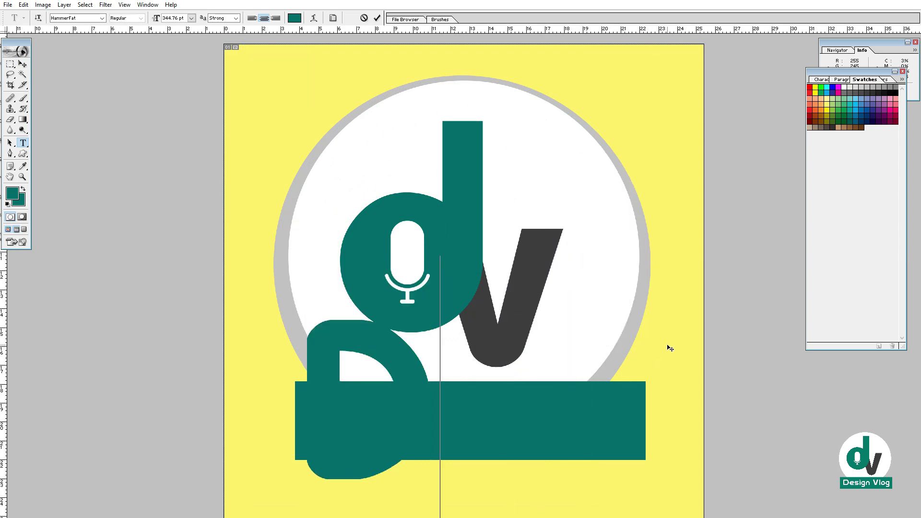
type("sign V")
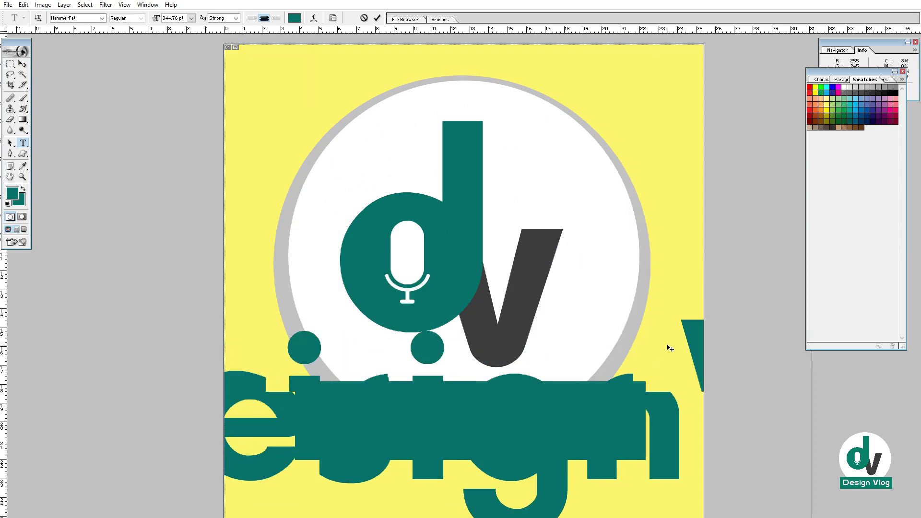
type("l")
key("ctrl+a")
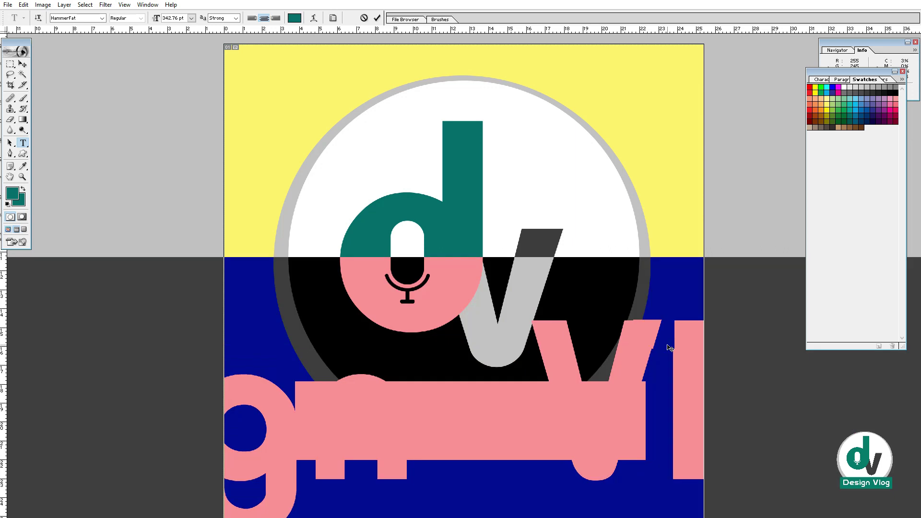
key("ctrl+Return")
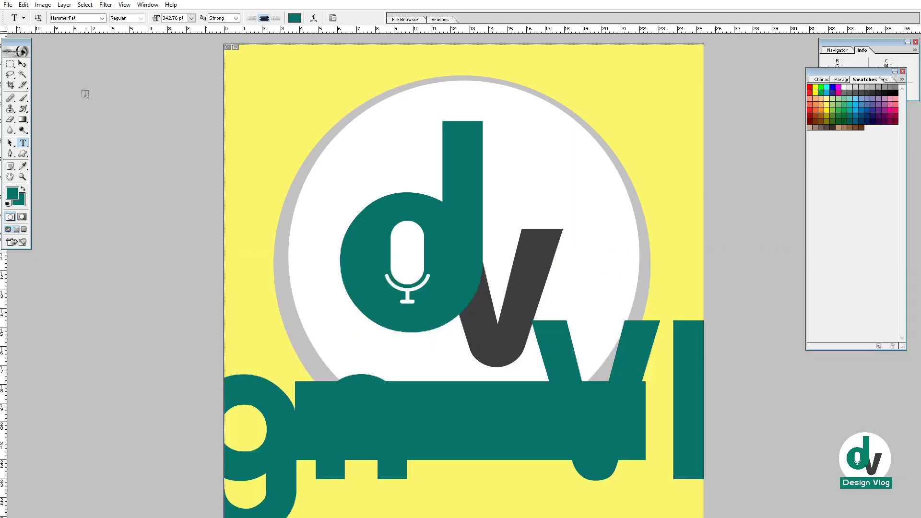
Scale down the "Design Vlog" text and place it within the teal bar.
key("ctrl+minus")
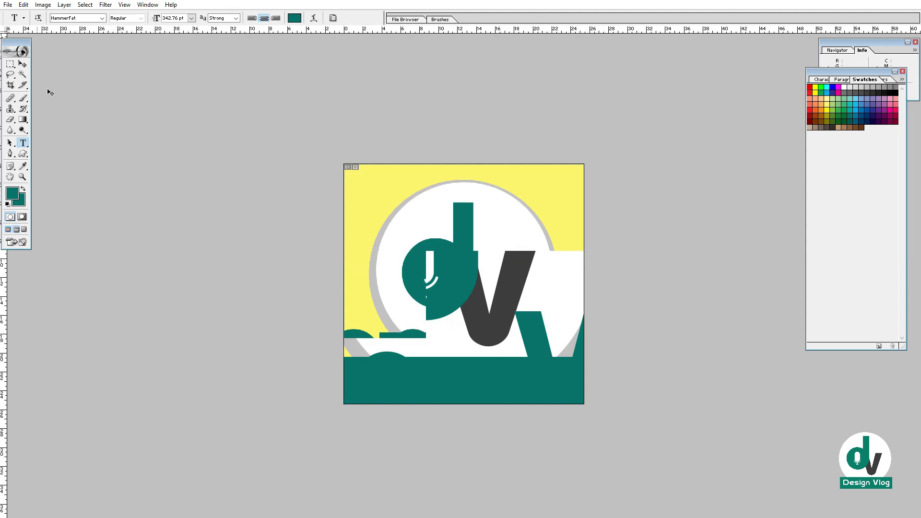
key("ctrl+t")
left_click_drag(698, 302, 494, 329)
key("Escape")
key("ctrl+t")
key("Return")
key("t")
key("v")
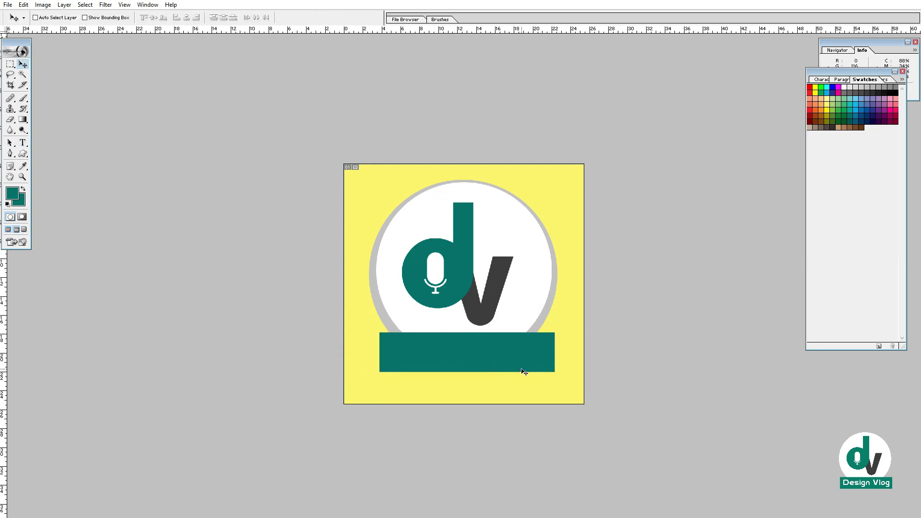
Fill the "Design Vlog" text with white and shift it slightly up and left on the bar.
key("d")
key("ctrl+BackSpace")
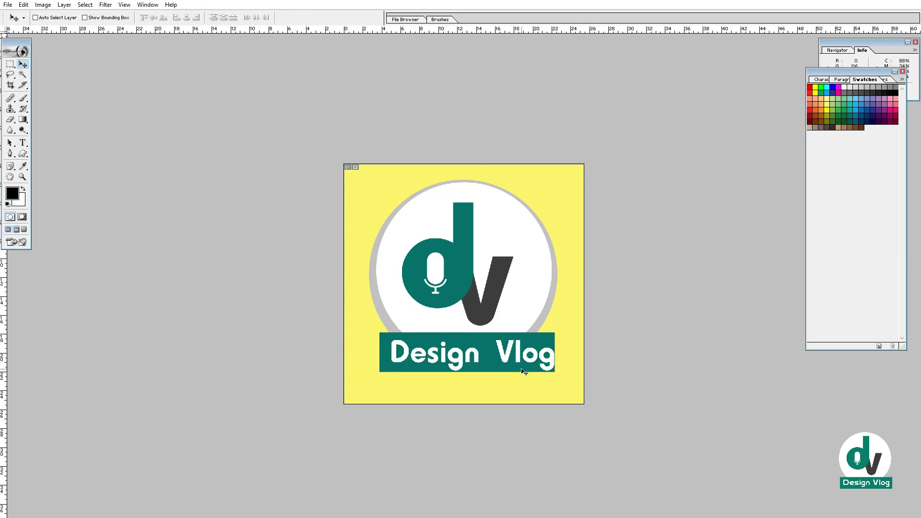
left_click_drag(469, 325, 465, 322)
Try other fonts on the bar text, including Handybrush, Heather, Hobo Std and Hollywood.
key("z")
left_click(437, 228)
key("t")
left_click(538, 412)
key("ctrl+a")
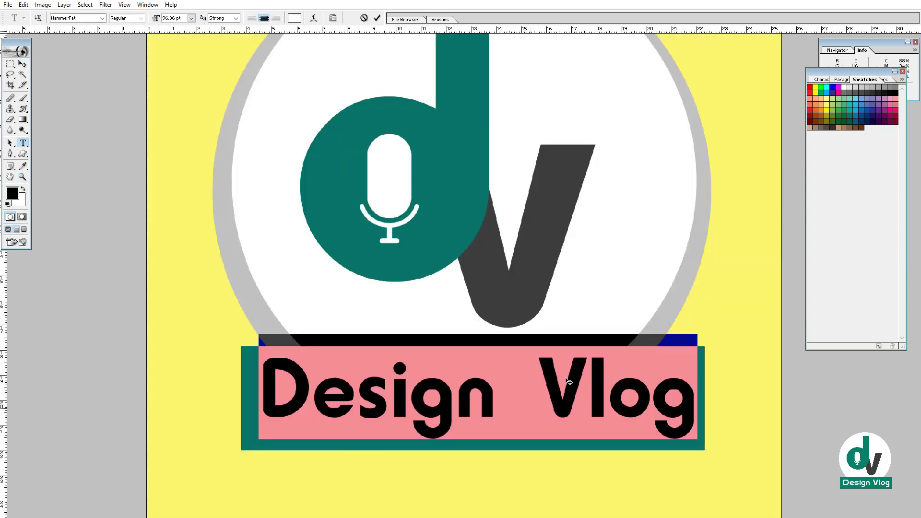
key("ctrl+t")
left_click(833, 91)
key("Down")
key("Down")
key("Down")
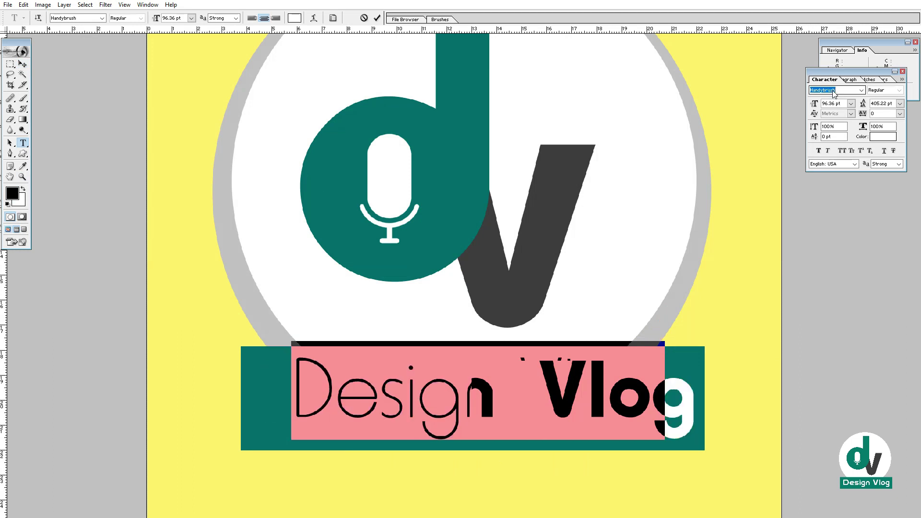
key("Down")
key("Down")
key("Down")
key("Down")
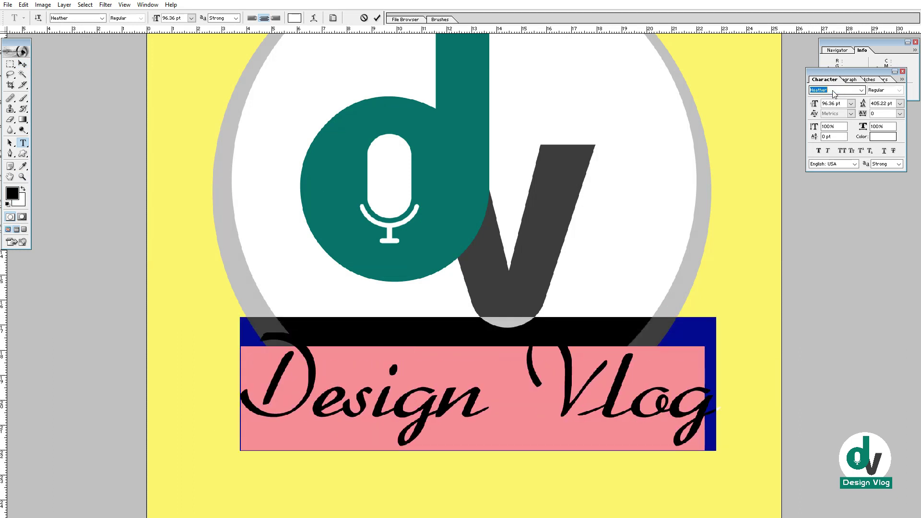
key("Down")
key("Down")
key("Down")
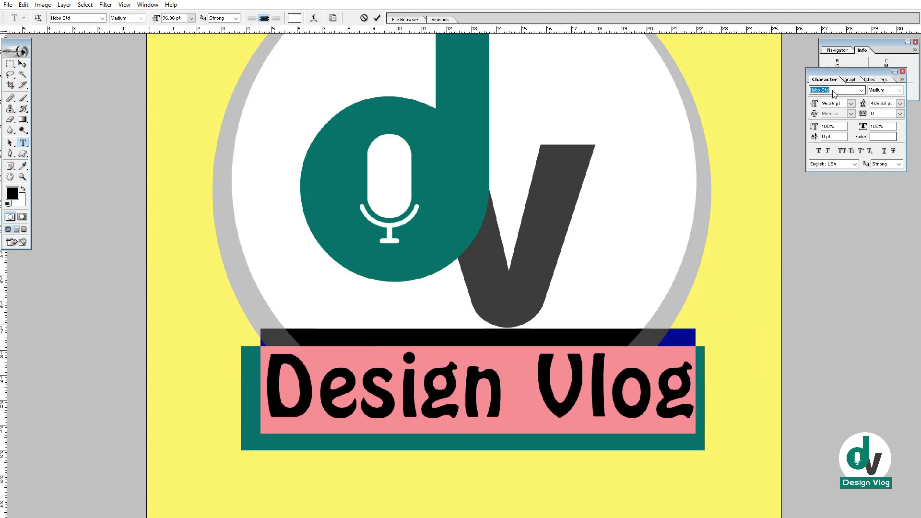
key("Down")
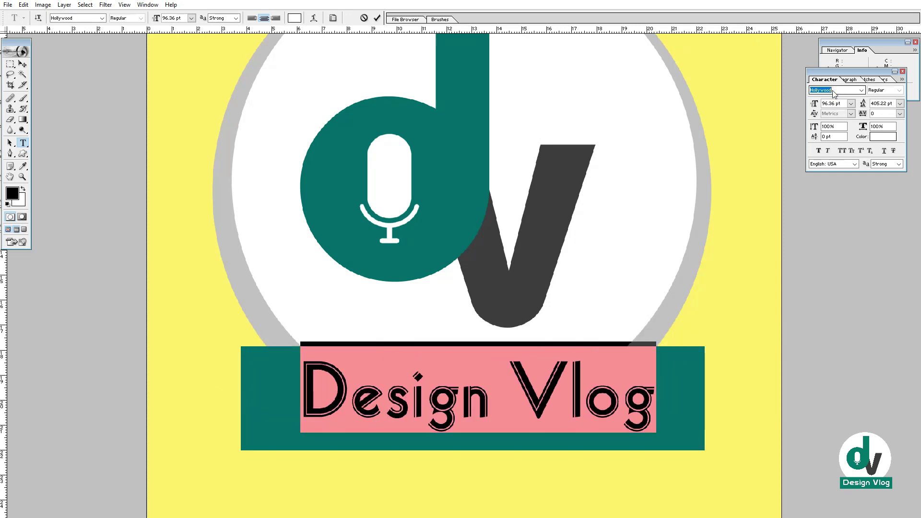
Set the bar text's font to FIFA Welcome.
type("FIFA Welcome")
key("Return")
key("ctrl+Return")
Reposition the "Design Vlog" text and scale it up slightly to fill the width of the teal bar.
key("v")
left_click_drag(554, 369, 543, 370)
key("ctrl+t")
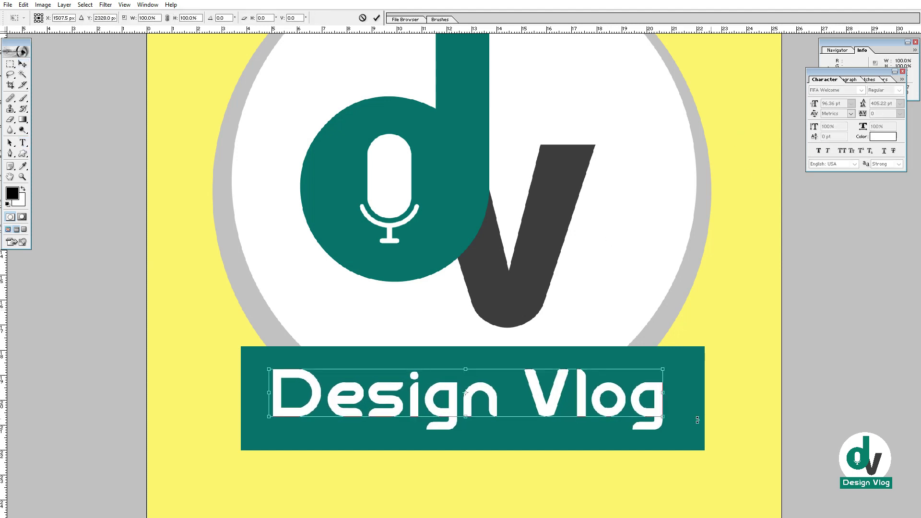
left_click_drag(660, 417, 683, 420)
key("Return")
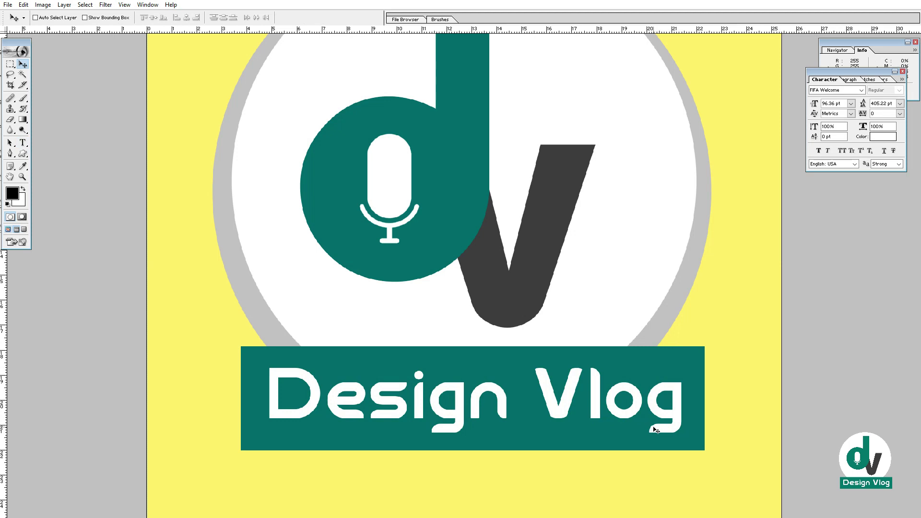
Shift the "dv" letters with the microphone slightly up and right and enlarge them within the white circle.
key("ctrl+minus")
key("ctrl+minus")
key("ctrl+plus")
key("ctrl+minus")
key("ctrl+plus")
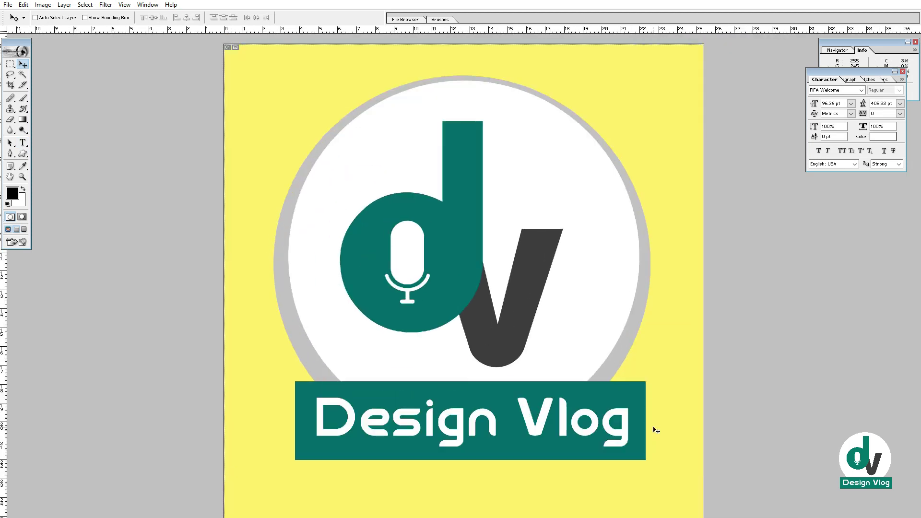
right_click(444, 256)
left_click(454, 261)
left_click_drag(455, 261, 458, 259)
key("ctrl+t")
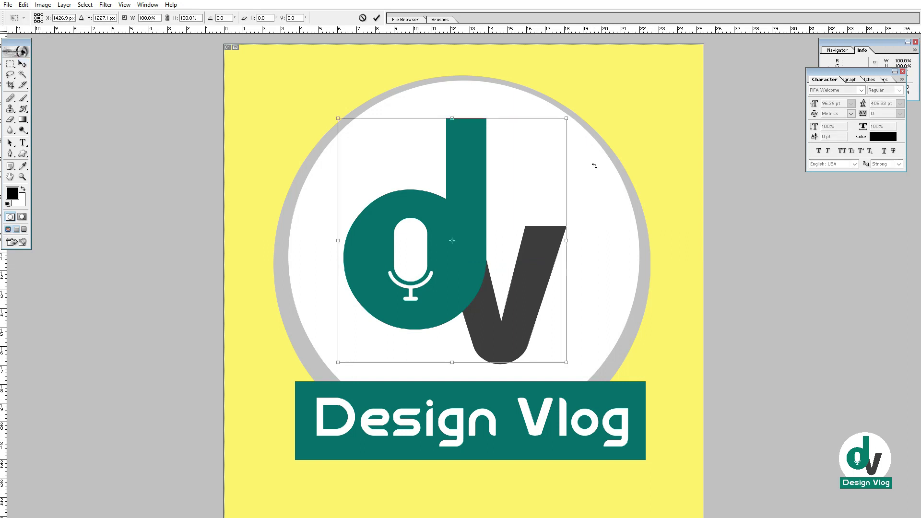
left_click_drag(569, 117, 577, 107)
key("Return")
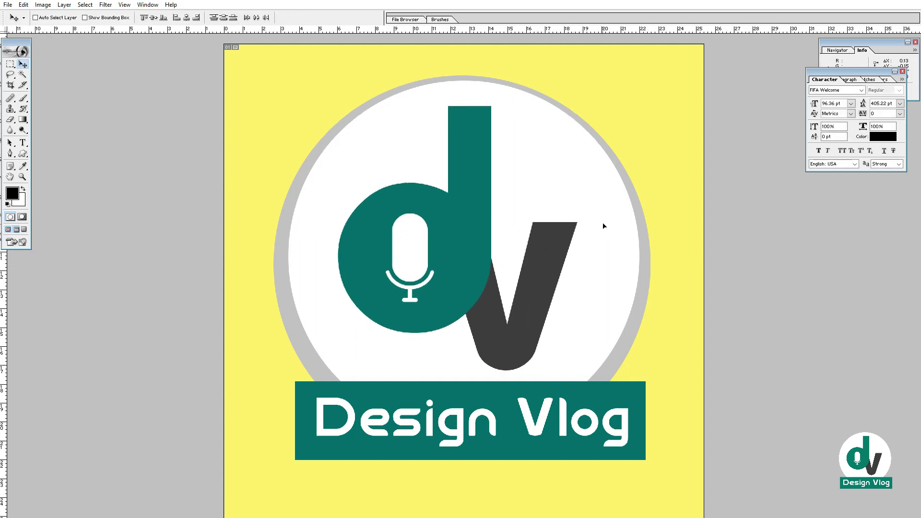
Examine the size and balance of the enlarged "dv" letters at several magnifications.
key("ctrl+minus")
key("ctrl+minus")
key("ctrl+minus")
key("ctrl+plus")
key("ctrl+plus")
key("ctrl+plus")
key("ctrl+minus")
key("ctrl+minus")
key("ctrl+plus")
key("ctrl+plus")
key("ctrl+minus")
key("ctrl+plus")
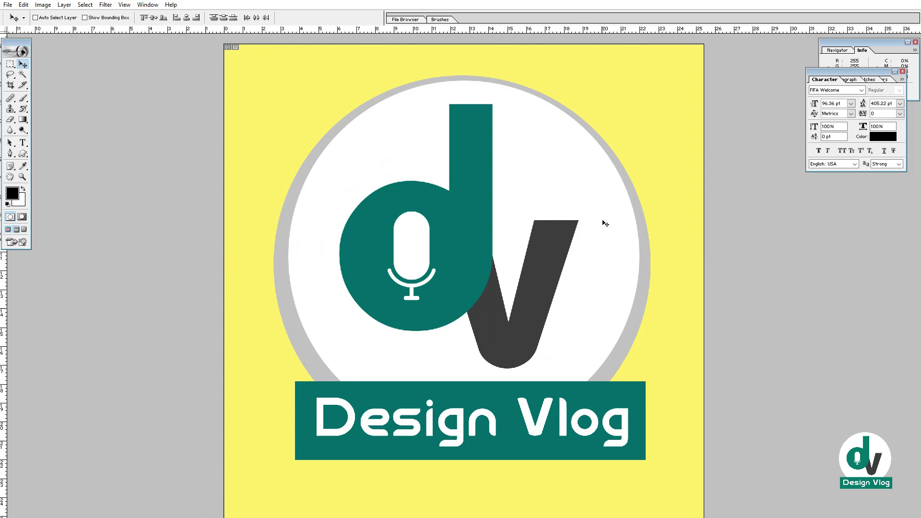
Crop the canvas to a tighter frame around the circles and the bar, and hide the tool panels.
key("c")
left_click_drag(244, 54, 695, 495)
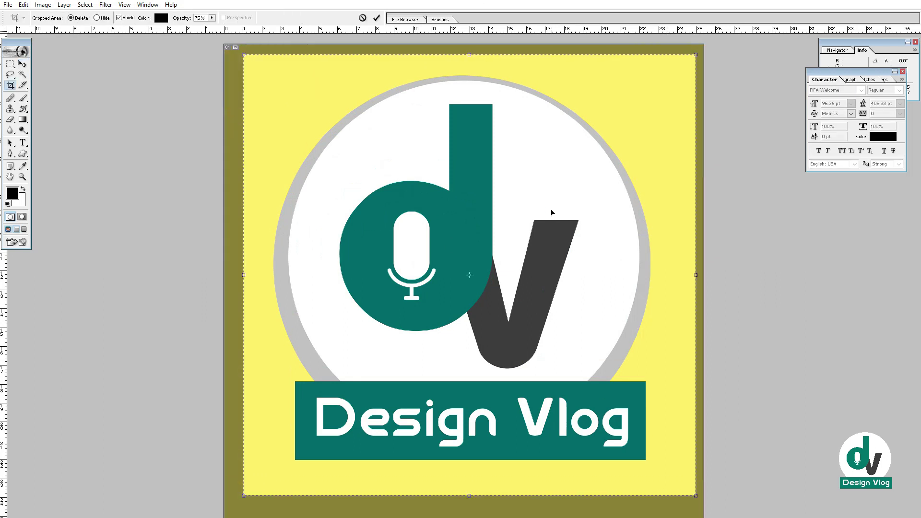
key("Return")
key("Tab")
Review the finished logo on the yellow background at different magnifications, checking the letters, microphone, circles and name bar.
key("ctrl+minus")
key("ctrl+minus")
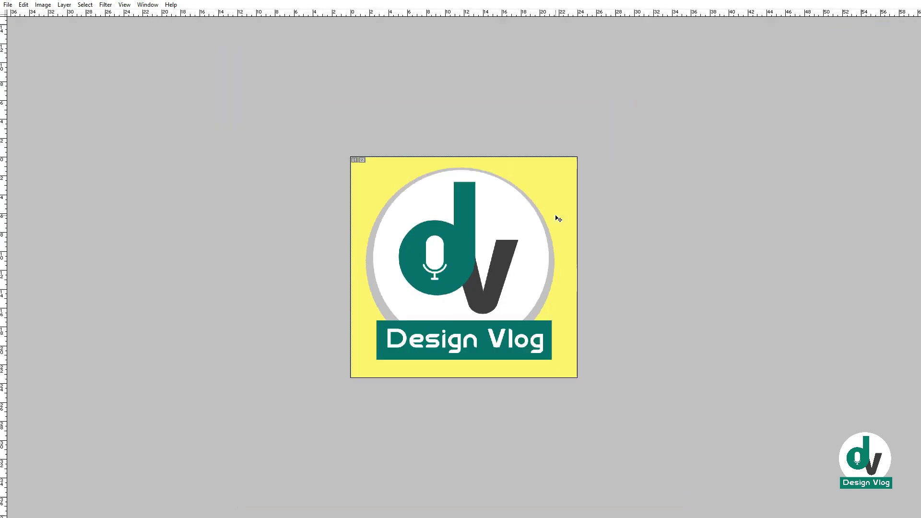
key("ctrl+plus")
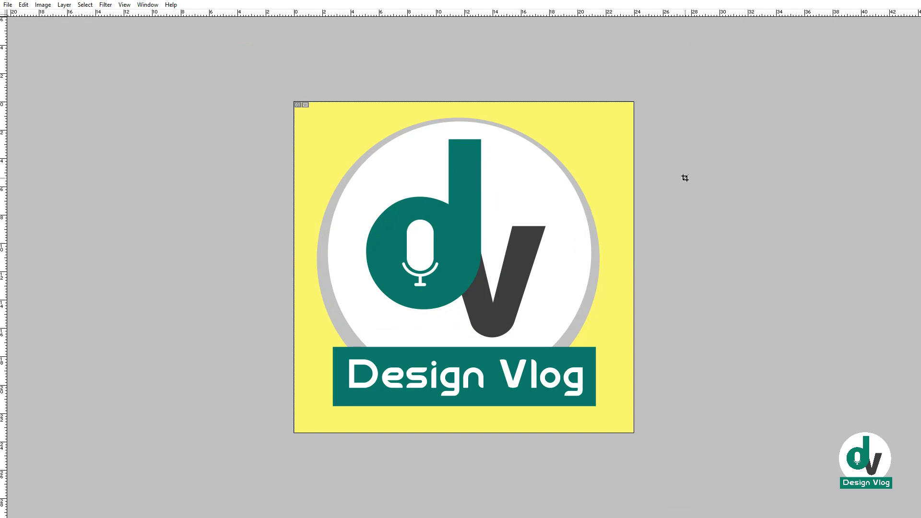
left_click_drag(566, 349, 566, 349)
left_click_drag(286, 117, 499, 286)
left_click_drag(549, 219, 479, 216)
key("ctrl+0")
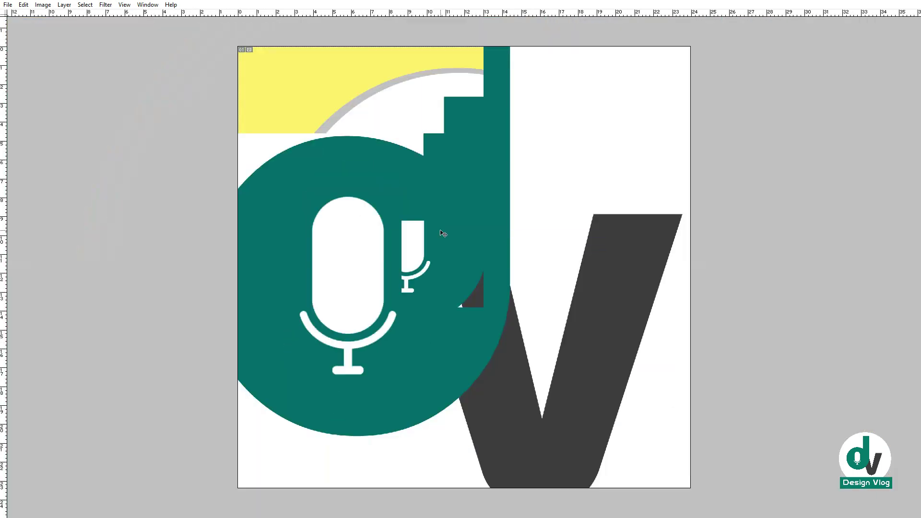
key("ctrl+minus")
key("ctrl+minus")
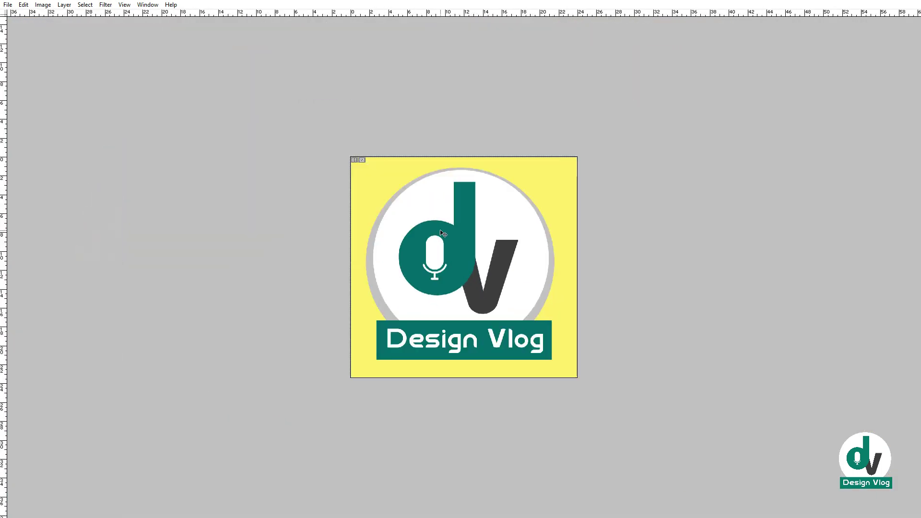
key("ctrl+plus")
key("ctrl+plus")
key("ctrl+plus")
key("ctrl+minus")
key("ctrl+plus")
key("ctrl+minus")
key("ctrl+plus")
key("ctrl+minus")
key("ctrl+plus")
key("ctrl+minus")
key("ctrl+minus")
key("ctrl+plus")
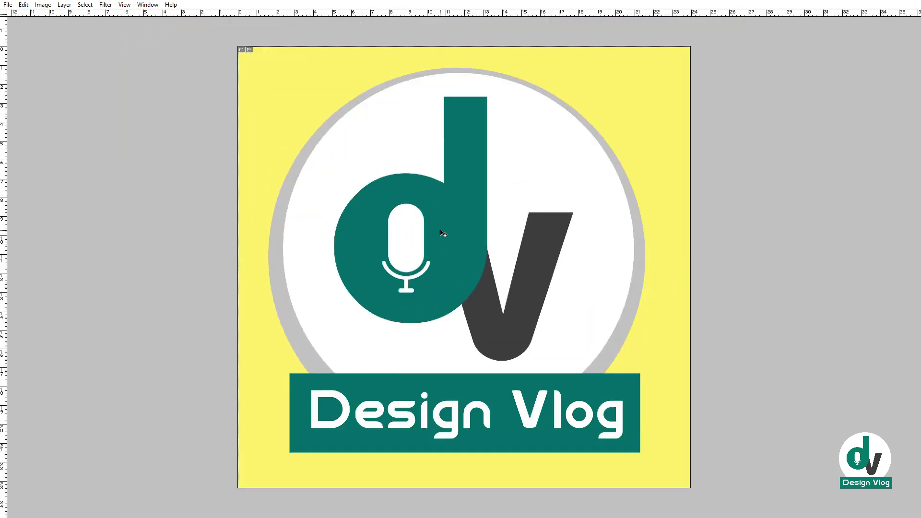
key("ctrl+minus")
key("ctrl+minus")
key("ctrl+plus")
key("ctrl+plus")
key("ctrl+plus")
key("ctrl+plus")
left_click(443, 234, "alt")
key("ctrl+plus")
key("ctrl+minus")
key("ctrl+plus")
key("ctrl+minus")
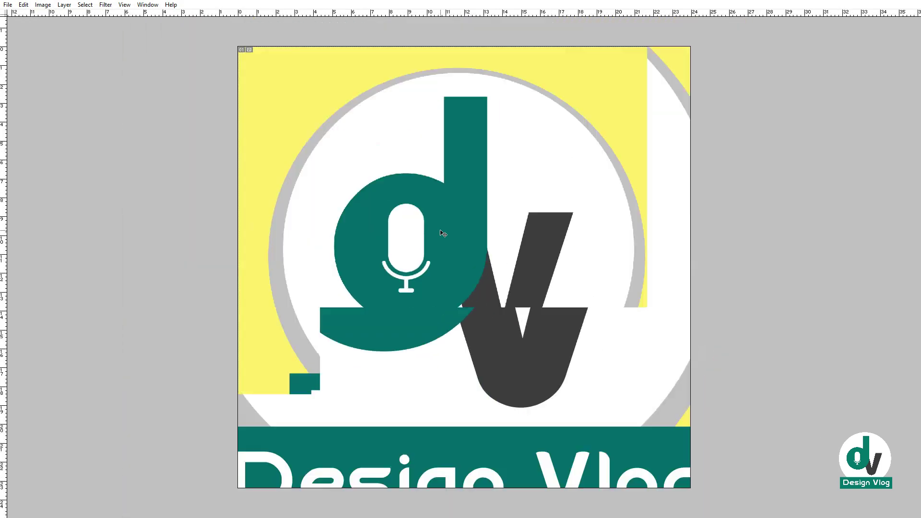
key("ctrl+minus")
key("ctrl+plus")
key("ctrl+minus")
key("ctrl+minus")
key("ctrl+plus")
key("ctrl+minus")
key("ctrl+plus")
key("ctrl+plus")
key("ctrl+minus")
key("ctrl+space")
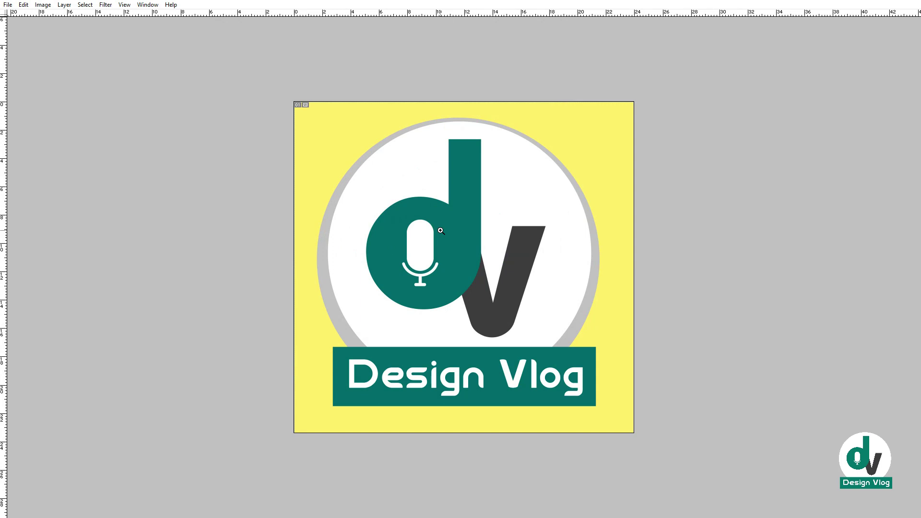
scroll(440, 231, "up", 2)
scroll(441, 230, "down", 3)
scroll(440, 230, "up", 2)
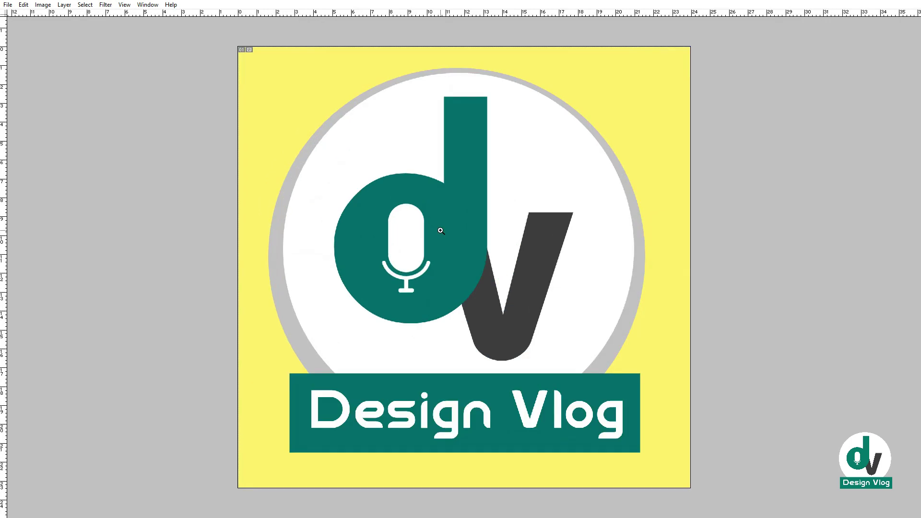